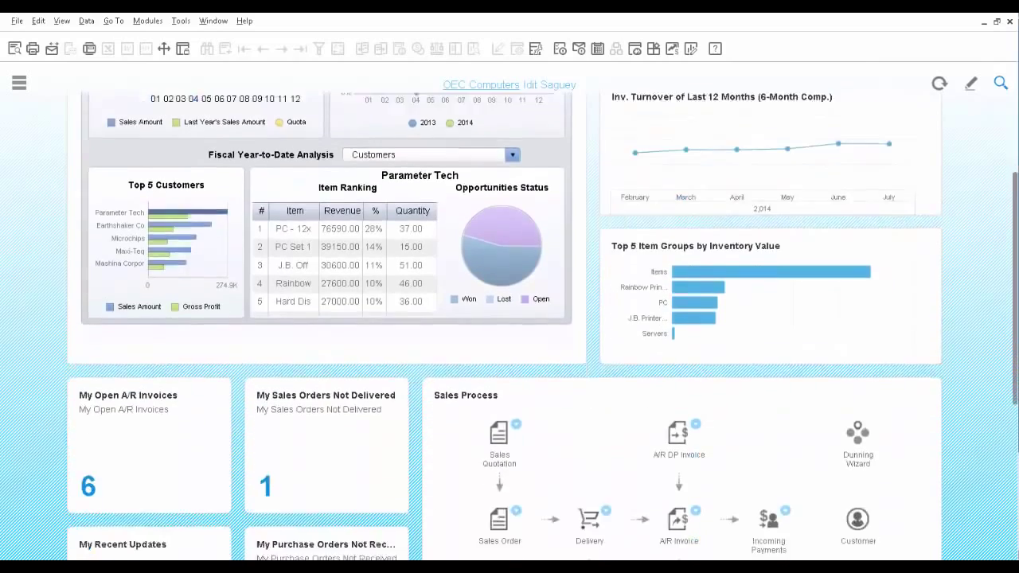
- In the Sales Analysis widget, show the details for Earthshaker Co and switch the fiscal year-to-date analysis to Sales Employees
{"action": "scroll", "coordinate": [510, 326], "scroll_direction": "down", "scroll_amount": 4}
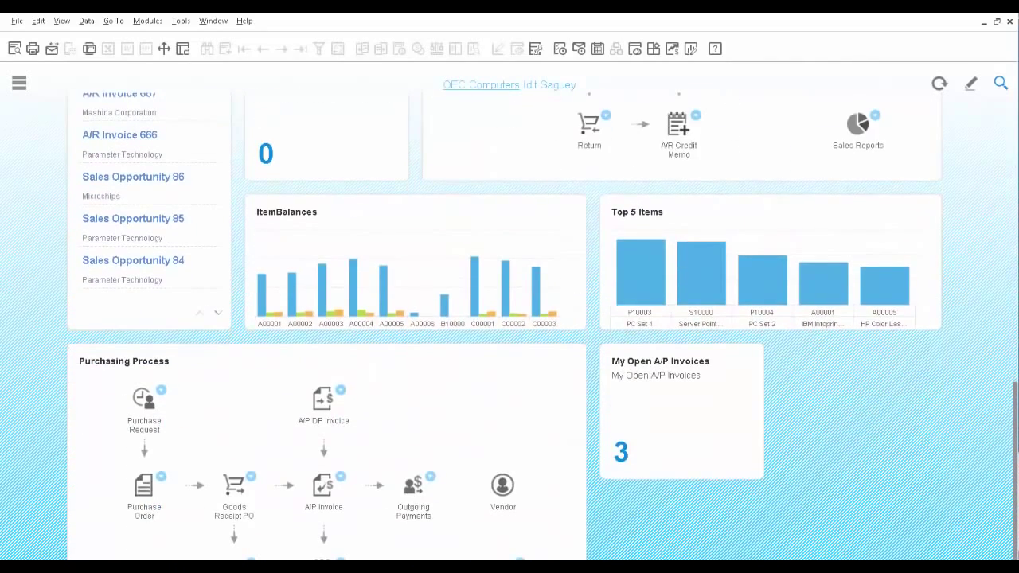
{"action": "scroll", "coordinate": [509, 326], "scroll_direction": "up", "scroll_amount": 4}
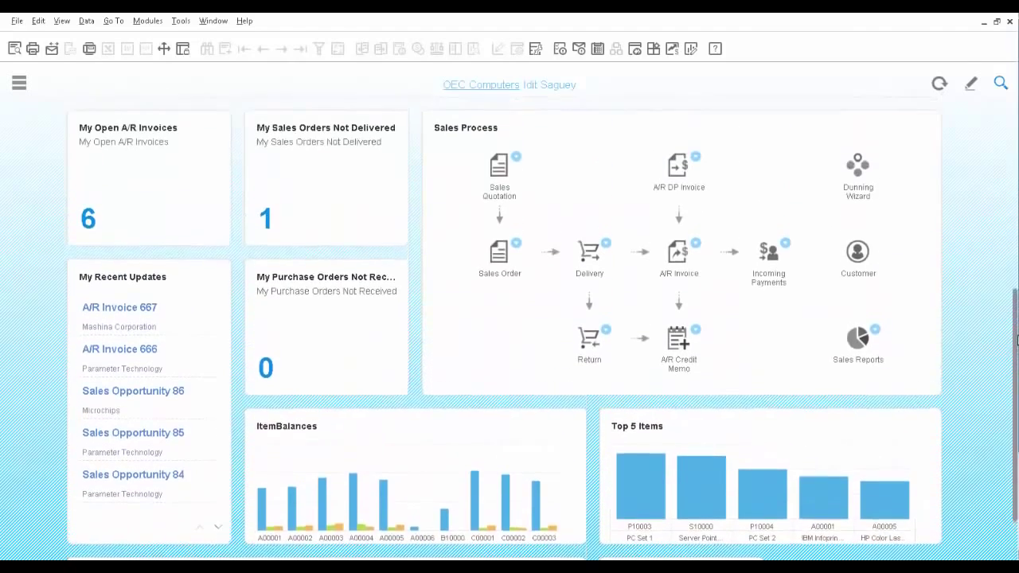
{"action": "scroll", "coordinate": [1014, 294], "scroll_direction": "up", "scroll_amount": 5}
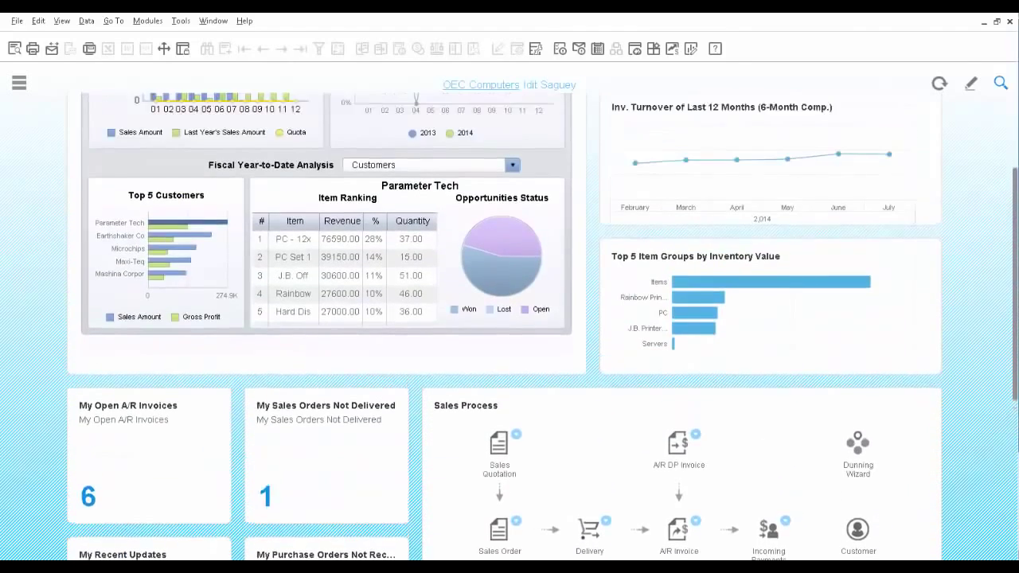
{"action": "left_click_drag", "start_coordinate": [1015, 137], "coordinate": [1014, 97]}
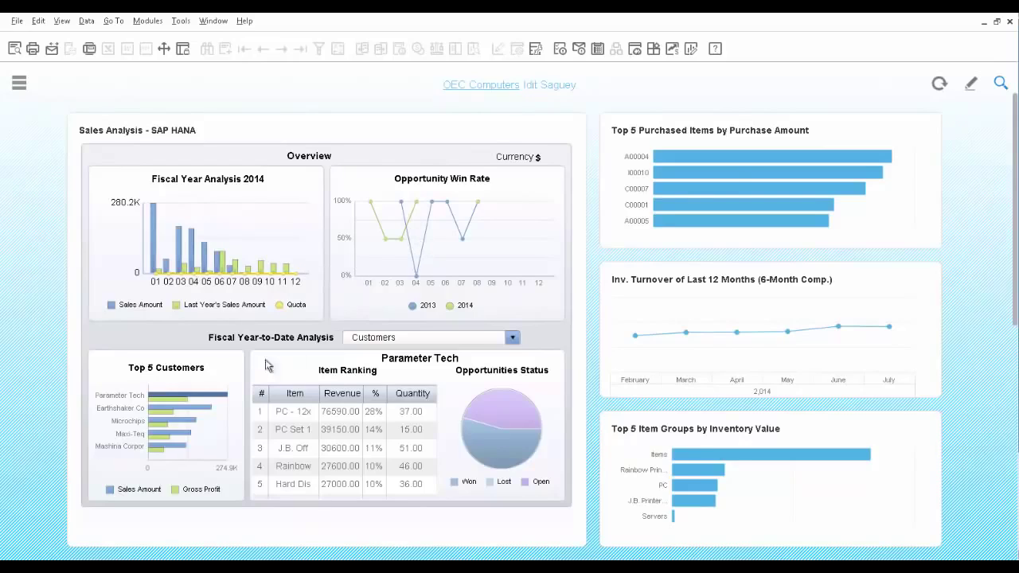
{"action": "mouse_move", "coordinate": [178, 406]}
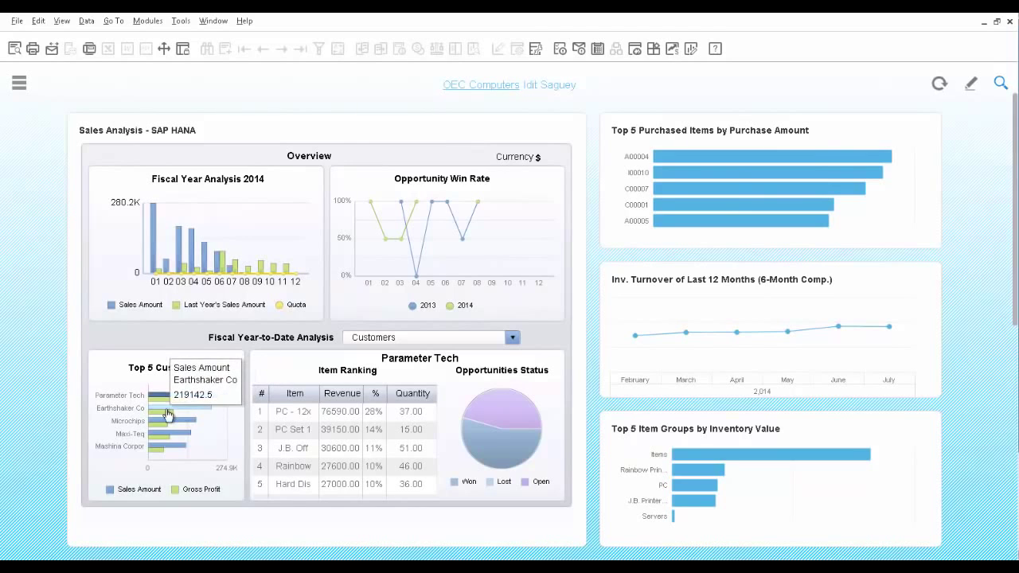
{"action": "left_click", "coordinate": [167, 410]}
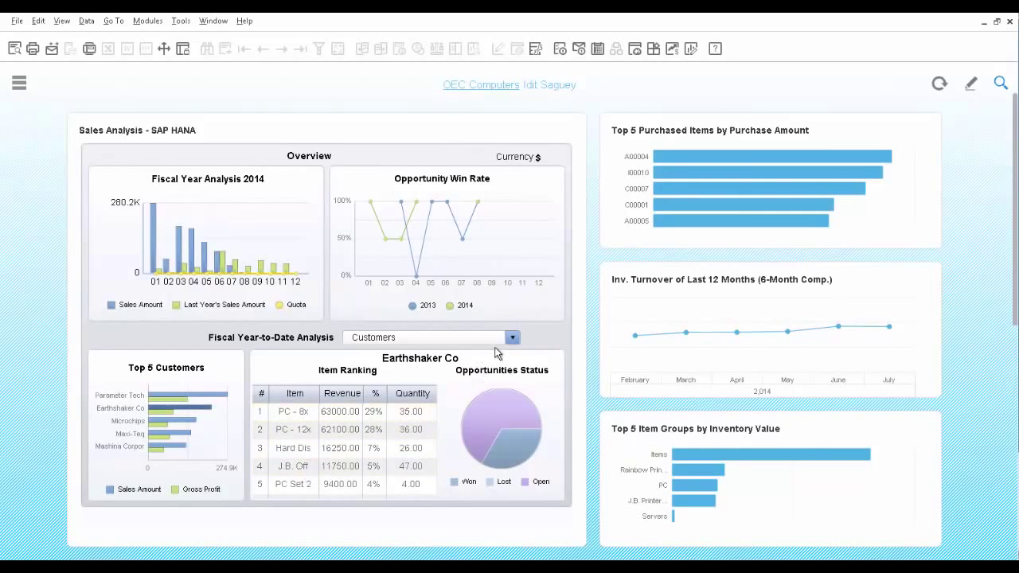
{"action": "left_click", "coordinate": [513, 340]}
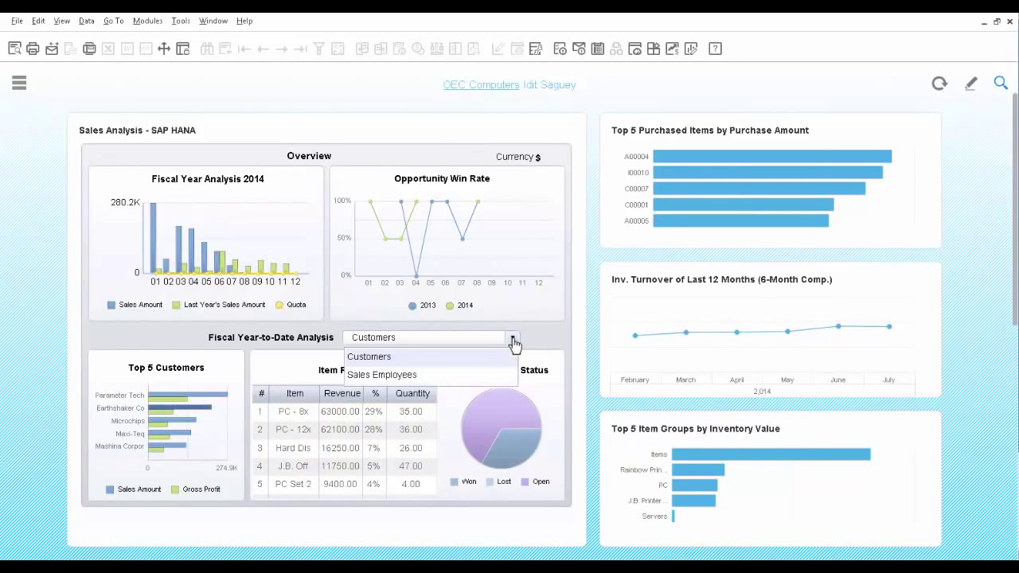
{"action": "left_click", "coordinate": [420, 374]}
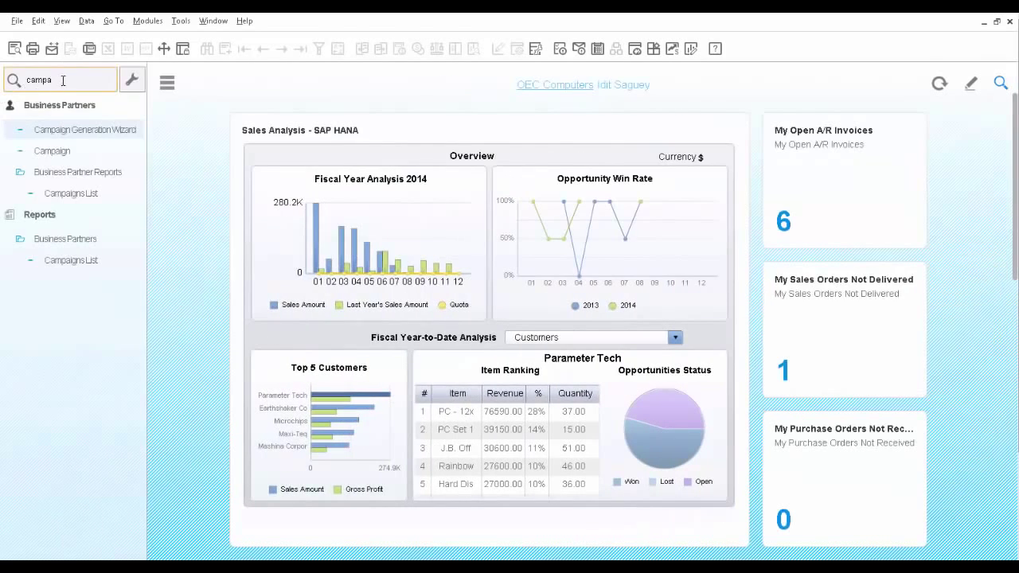
- Search for "campa", open the Campaign Generation Wizard and proceed to its campaign generation options
{"action": "double_click", "coordinate": [63, 80]}
{"action": "left_click", "coordinate": [72, 128]}
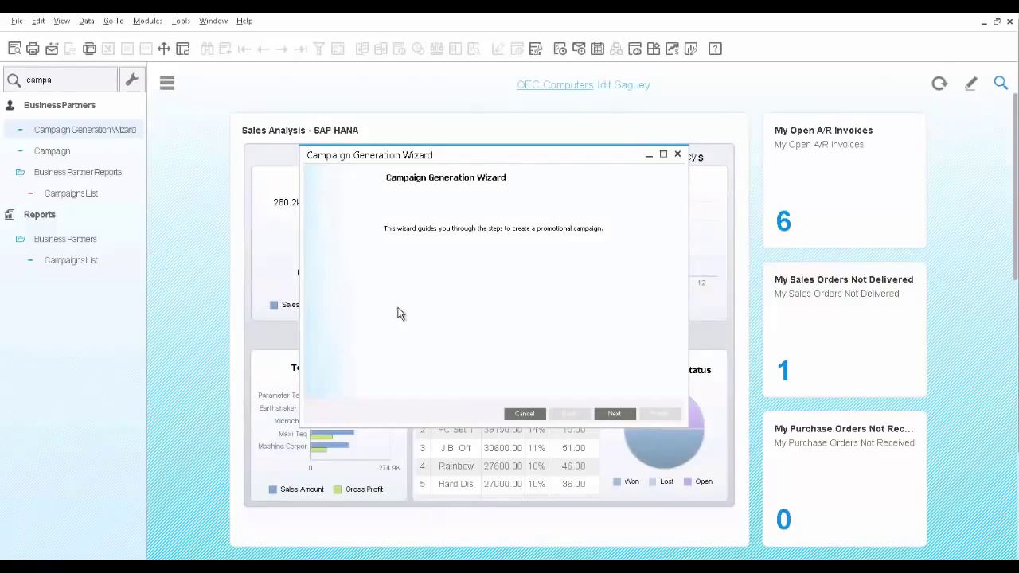
{"action": "left_click", "coordinate": [615, 414]}
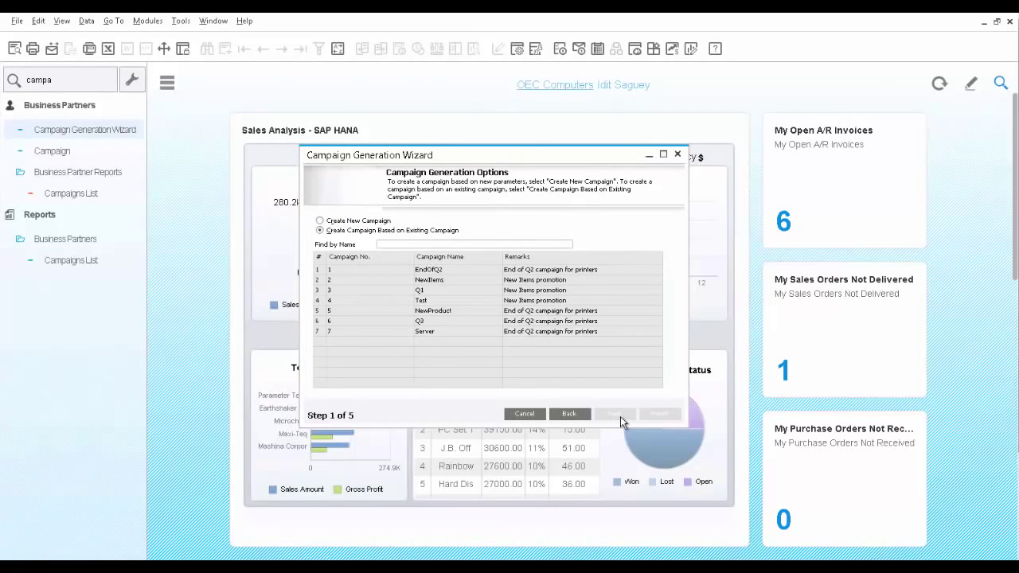
- Choose to create a new campaign named "New Printers Promotion" without remarks and proceed to the campaign details
{"action": "left_click", "coordinate": [367, 221]}
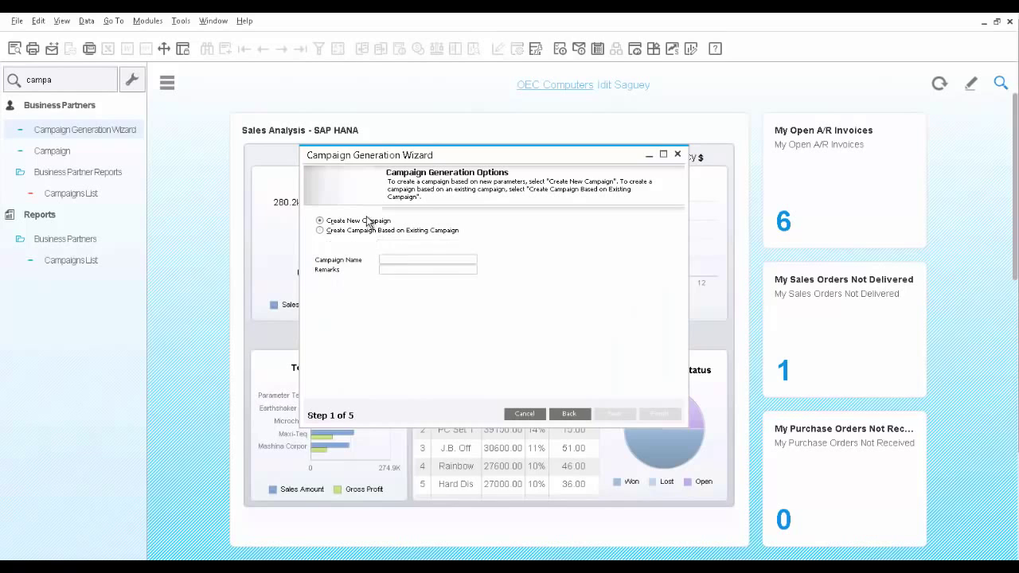
{"action": "left_click", "coordinate": [400, 259]}
{"action": "type", "text": "New Printers Promotion"}
{"action": "left_click", "coordinate": [424, 271]}
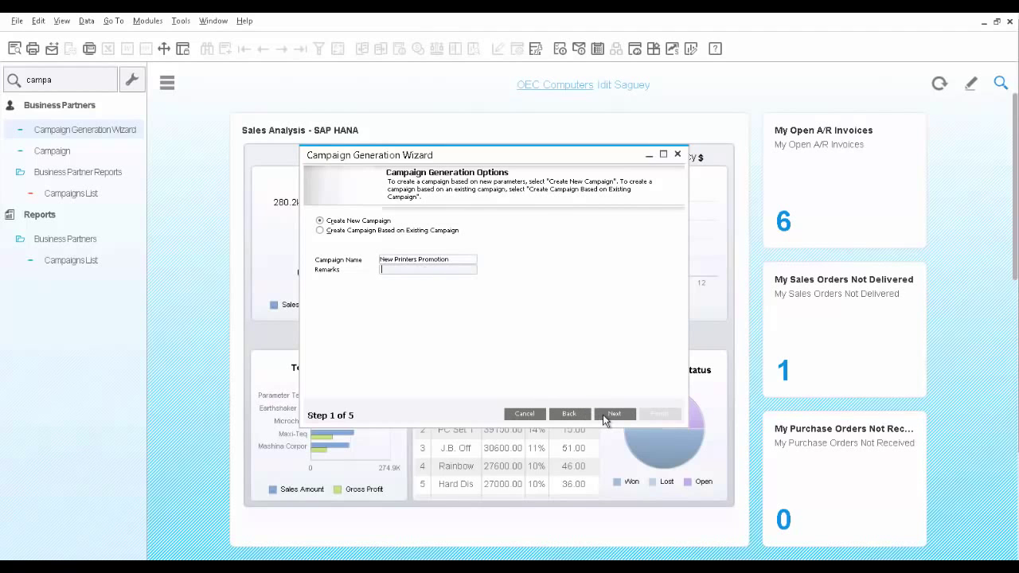
{"action": "left_click", "coordinate": [613, 414]}
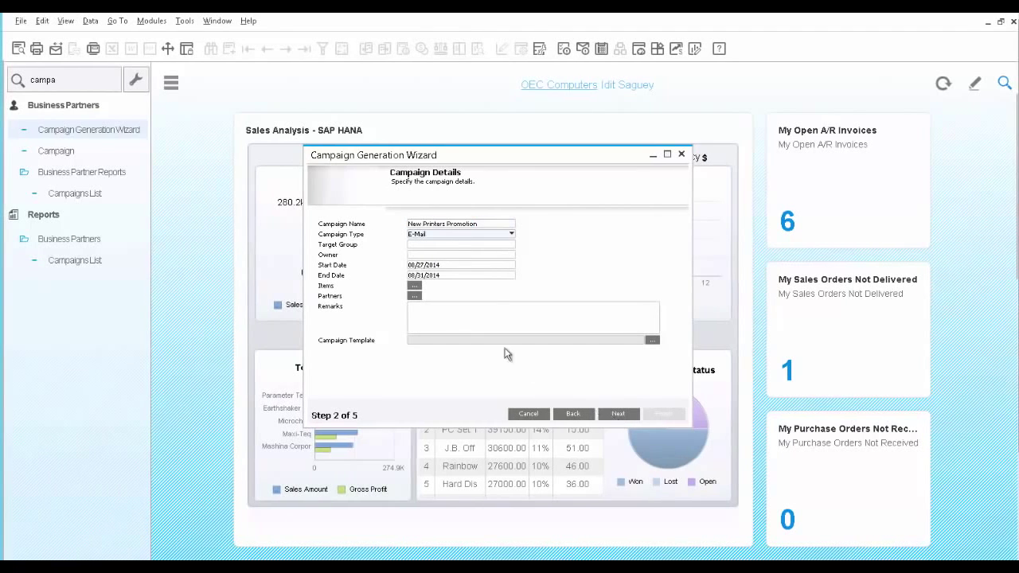
- Keep E-Mail as the campaign type and choose the All customers target group
{"action": "left_click", "coordinate": [443, 237]}
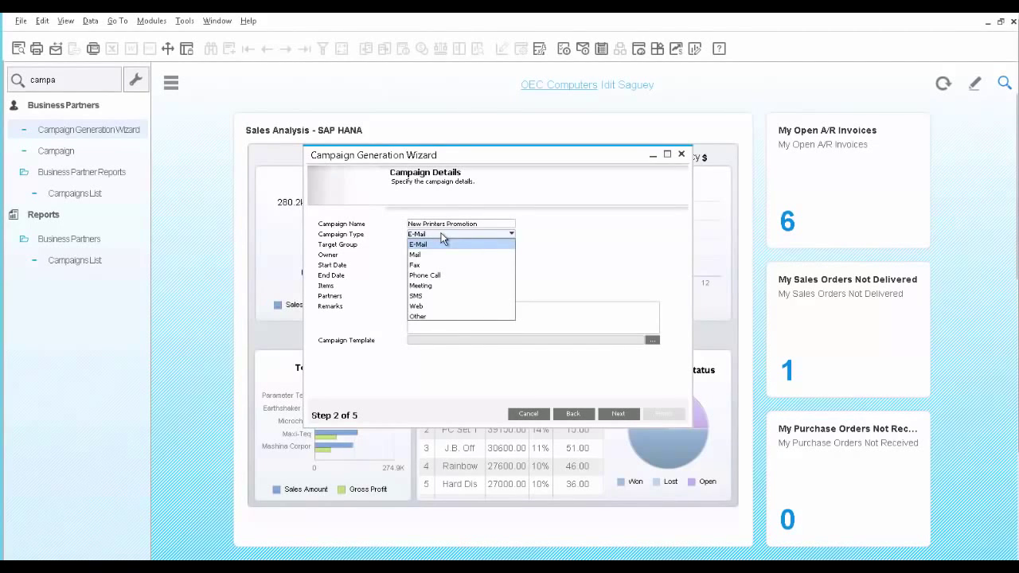
{"action": "left_click", "coordinate": [442, 235]}
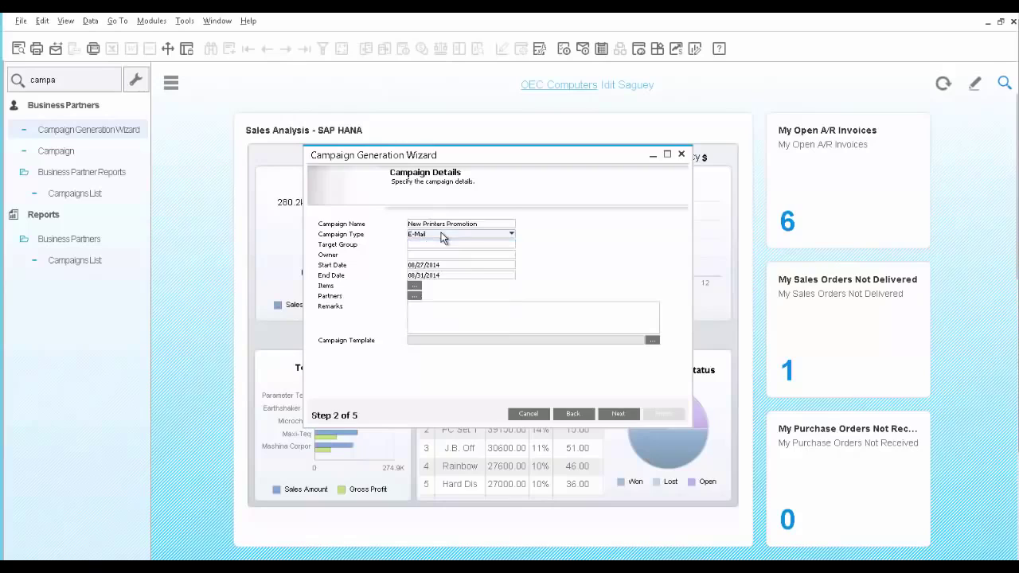
{"action": "left_click", "coordinate": [422, 246]}
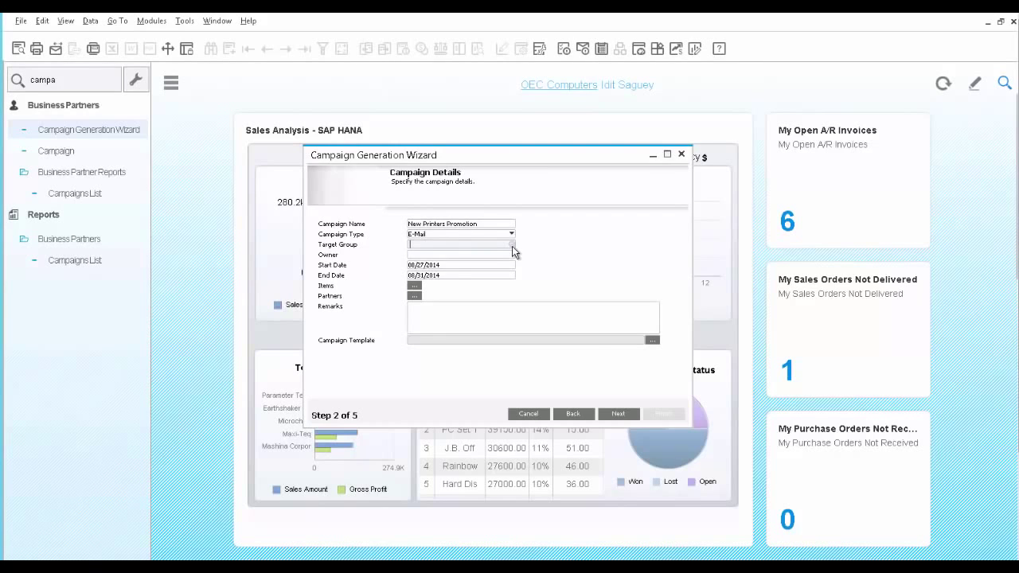
{"action": "left_click", "coordinate": [511, 245]}
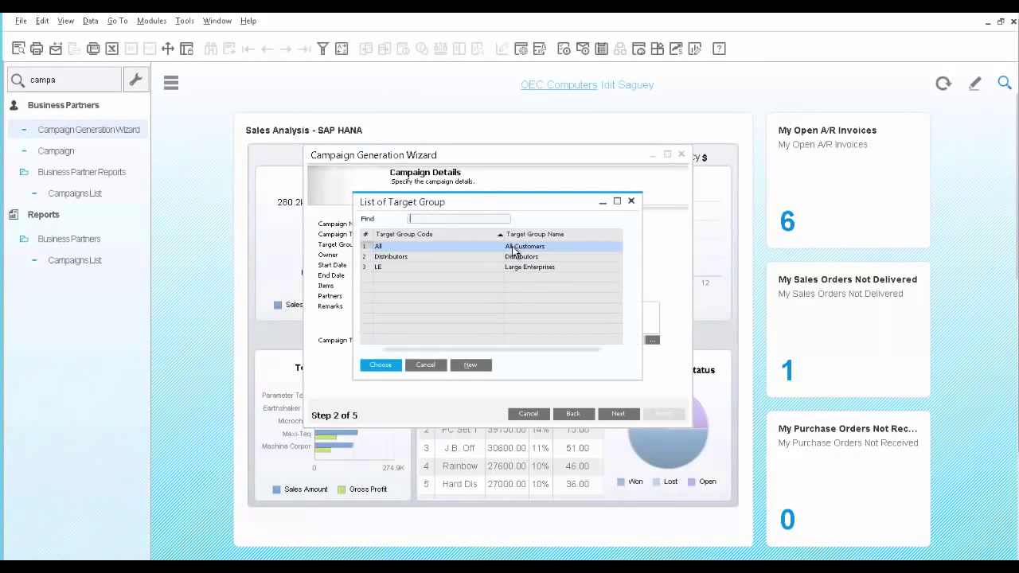
{"action": "left_click", "coordinate": [380, 365]}
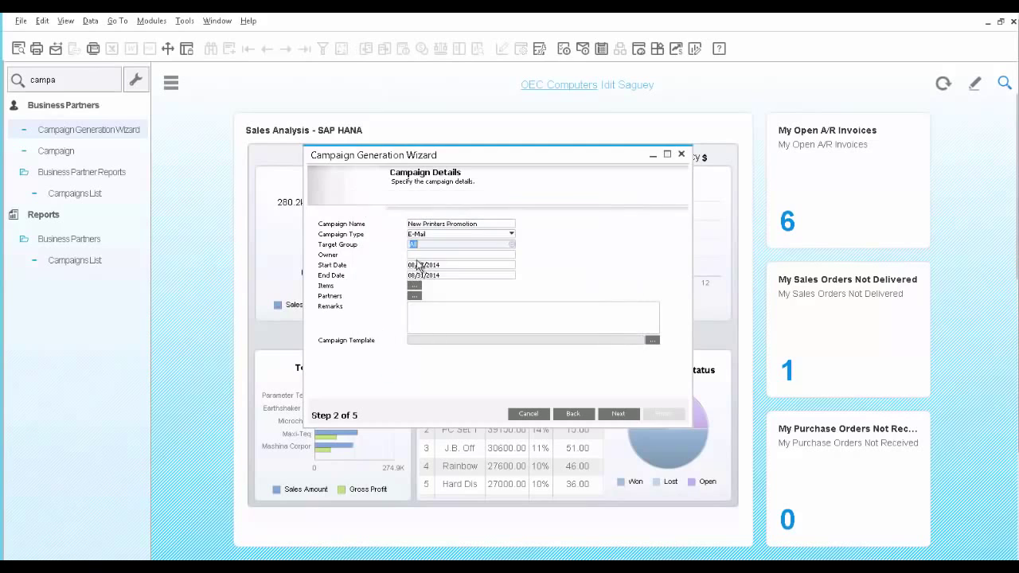
{"action": "left_click", "coordinate": [424, 276]}
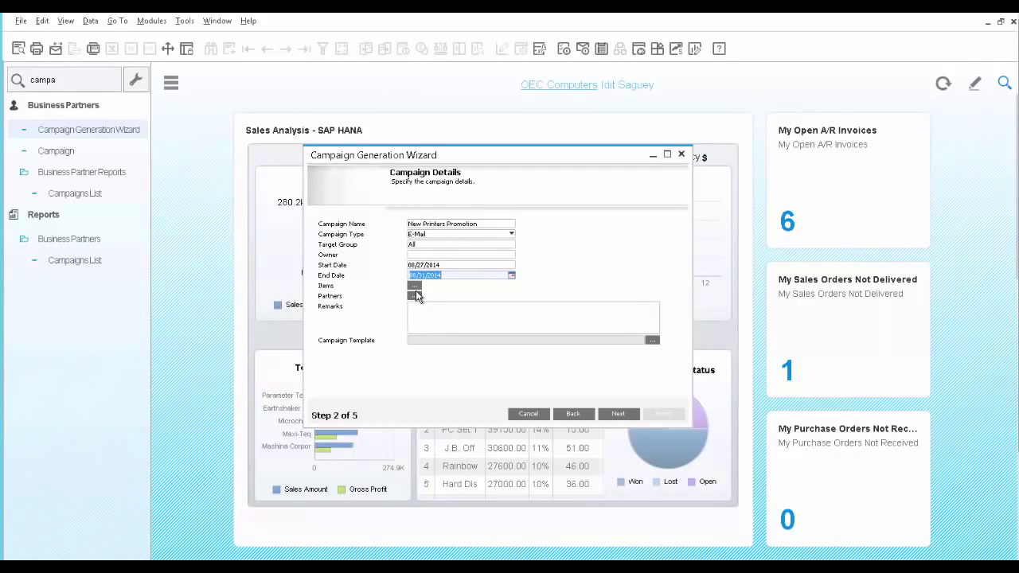
- Add the items of the J.B. Printers item group to the campaign
{"action": "left_click", "coordinate": [414, 285]}
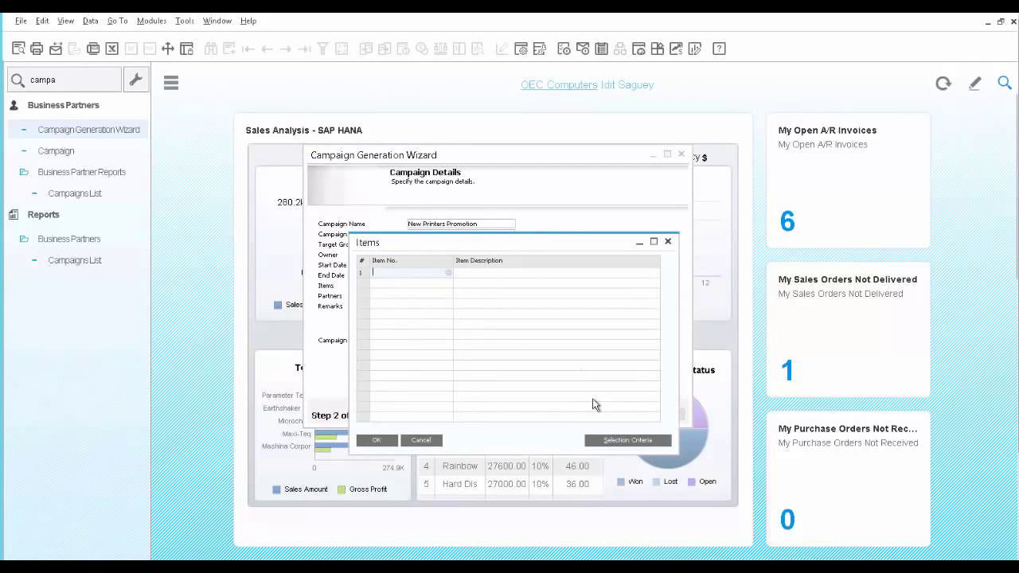
{"action": "left_click", "coordinate": [614, 439]}
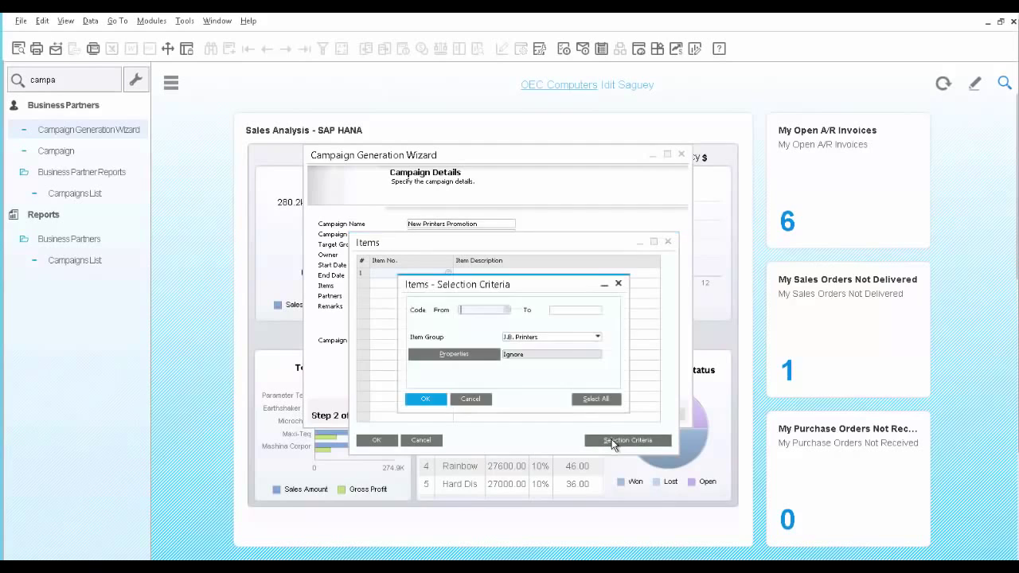
{"action": "left_click", "coordinate": [424, 399]}
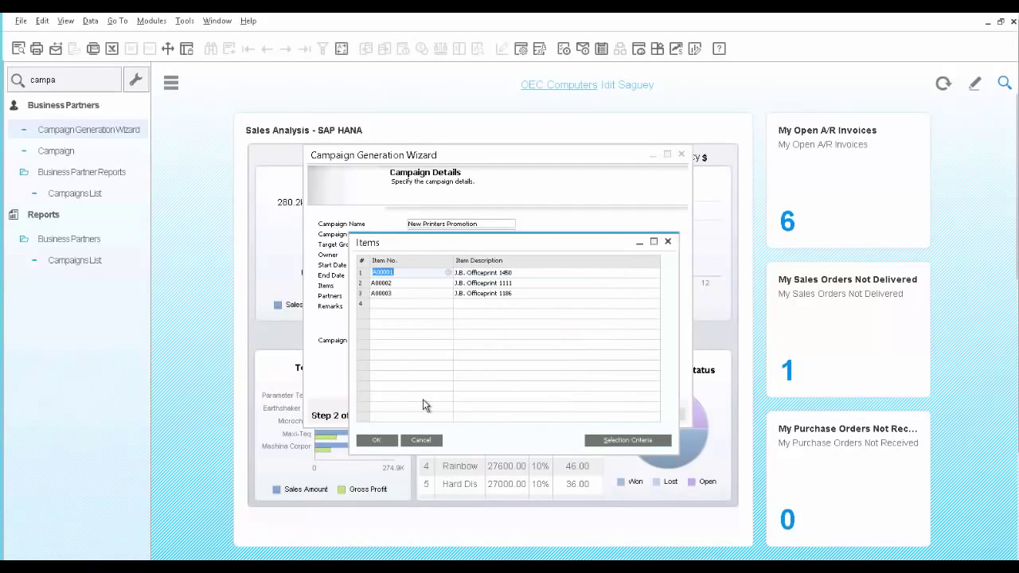
{"action": "left_click", "coordinate": [384, 441]}
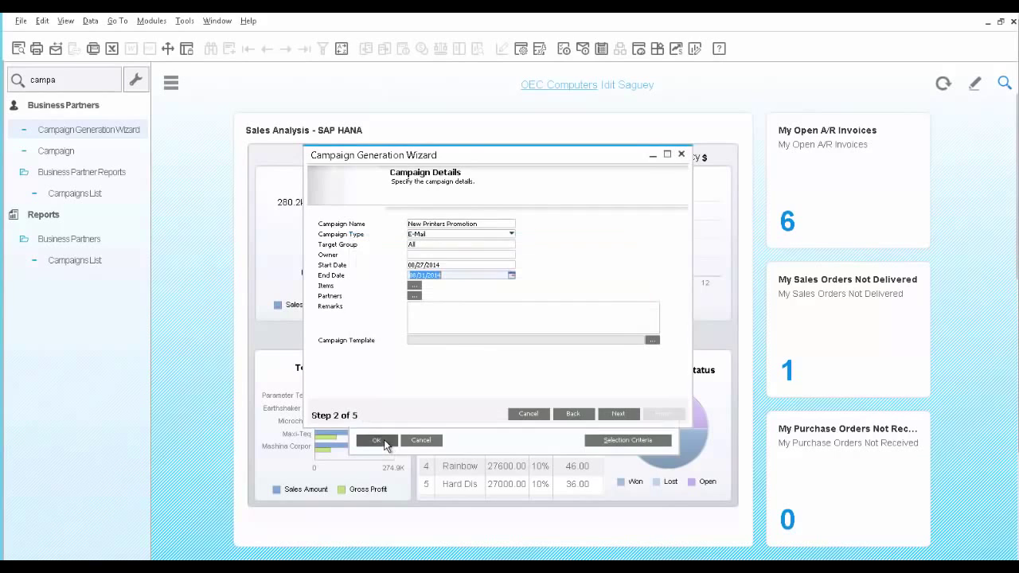
- Attach full_width.htm from the SAP Campaign_Templates folder as the campaign template and proceed to the target business partners
{"action": "left_click", "coordinate": [436, 323]}
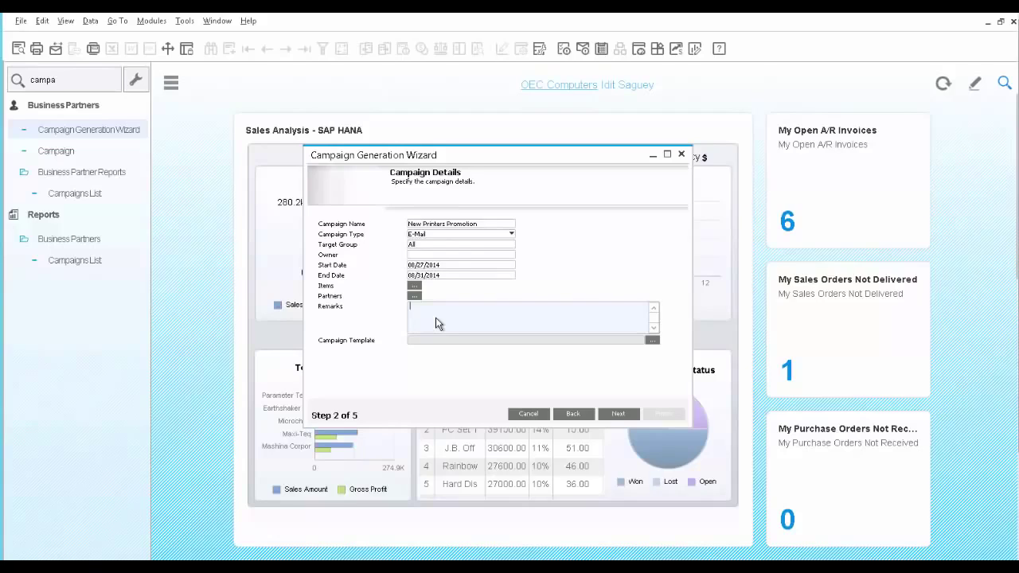
{"action": "left_click", "coordinate": [653, 341]}
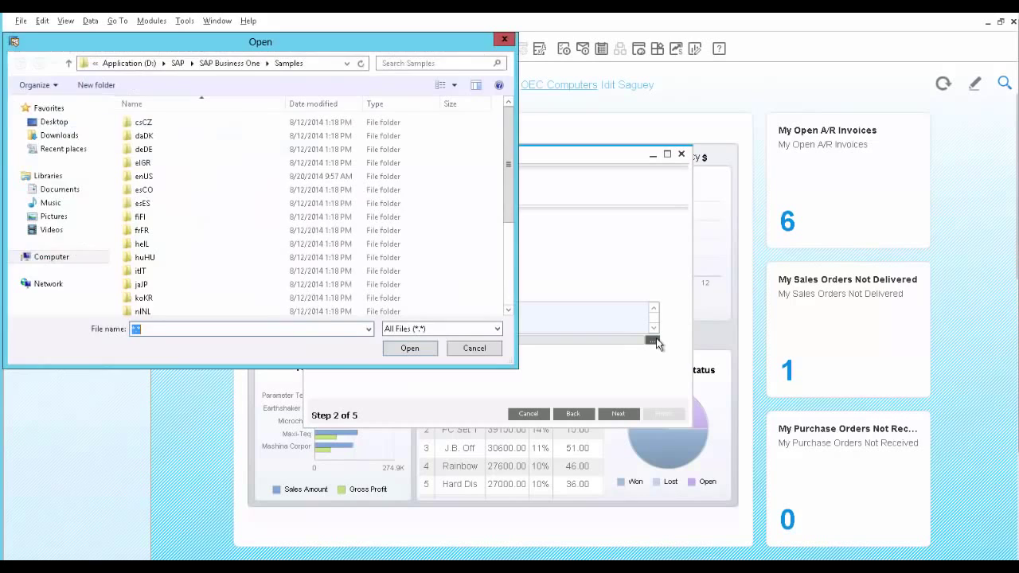
{"action": "left_click", "coordinate": [175, 63]}
{"action": "double_click", "coordinate": [163, 121]}
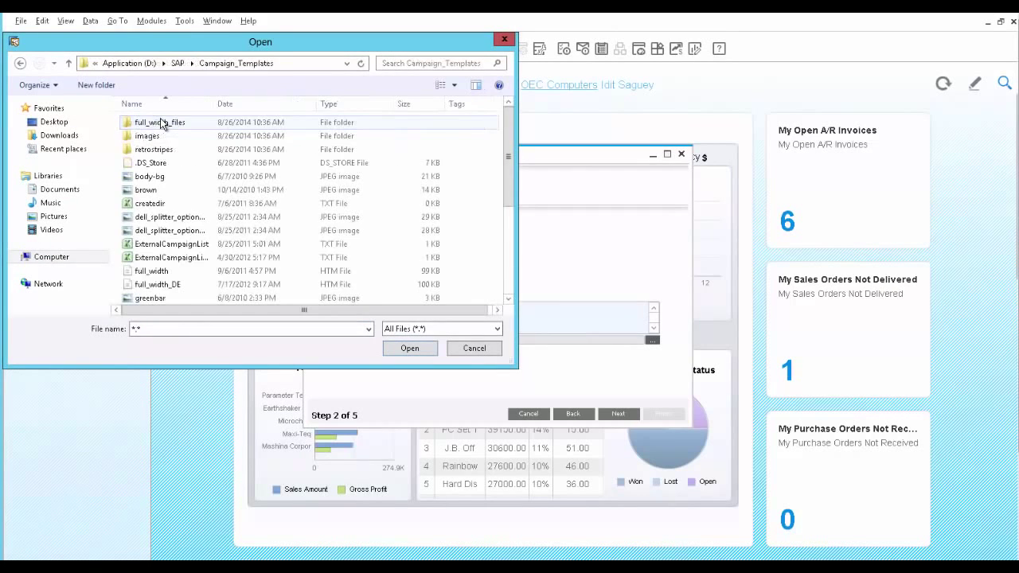
{"action": "double_click", "coordinate": [151, 272]}
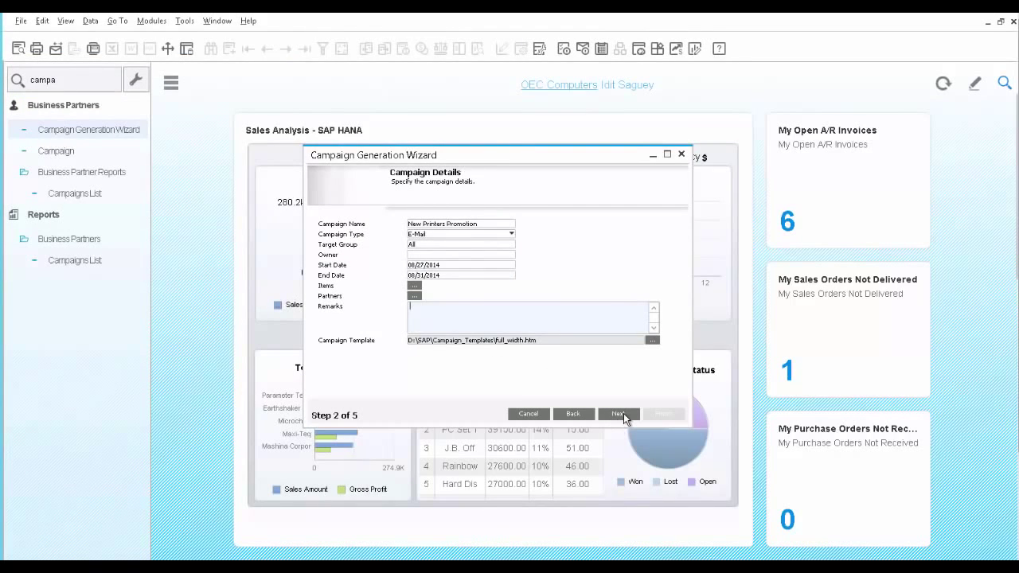
{"action": "left_click", "coordinate": [618, 414]}
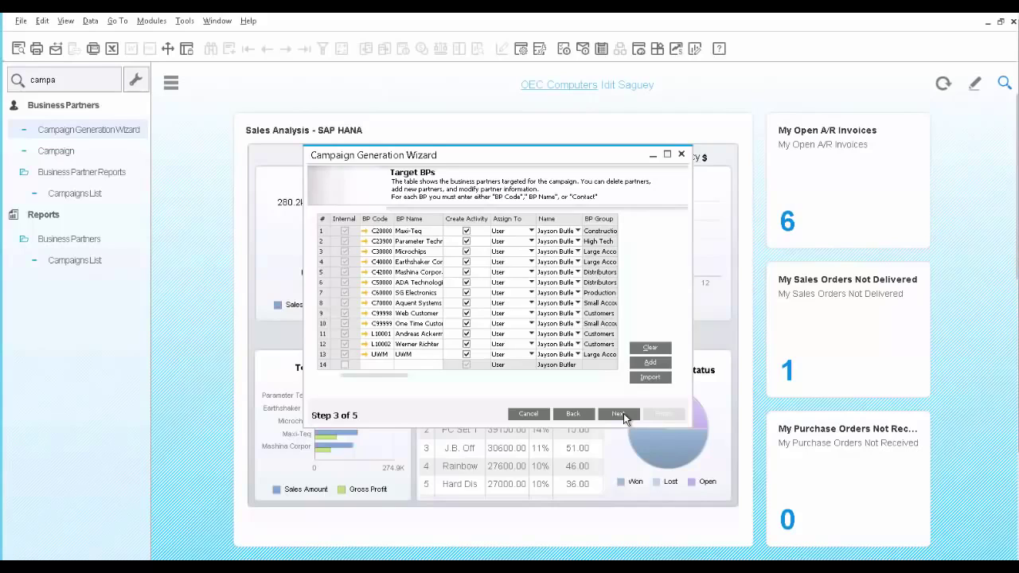
- Import additional target partners from ExternalCampaignList.txt in the Campaign_Templates folder, using the preset column mapping
{"action": "left_click", "coordinate": [651, 378]}
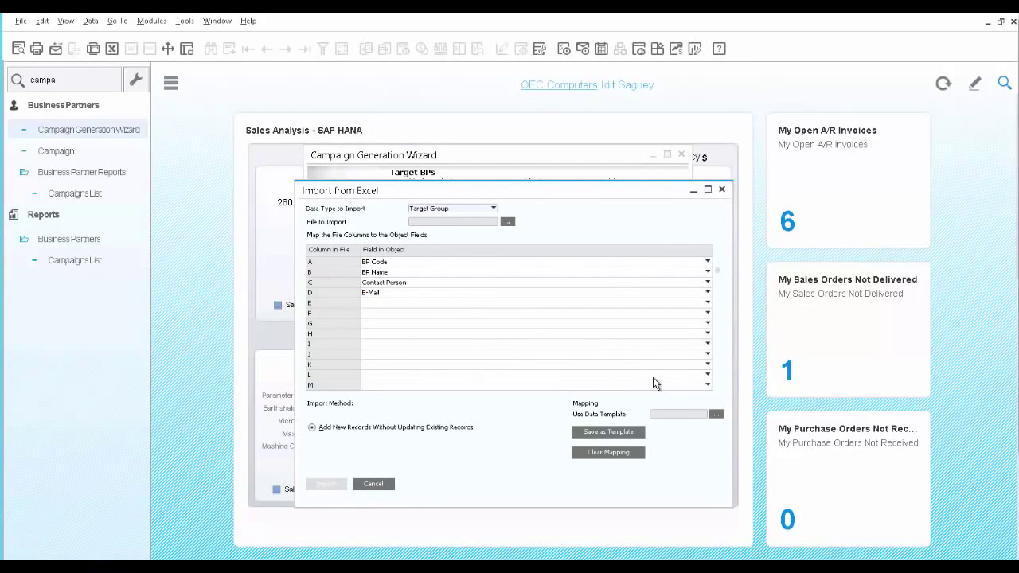
{"action": "left_click", "coordinate": [507, 223]}
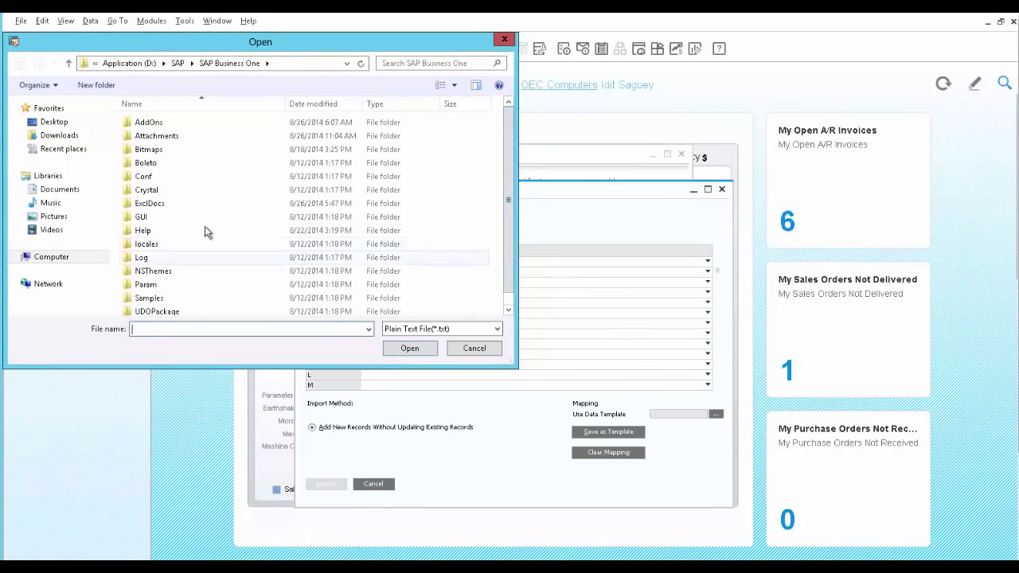
{"action": "left_click", "coordinate": [175, 63]}
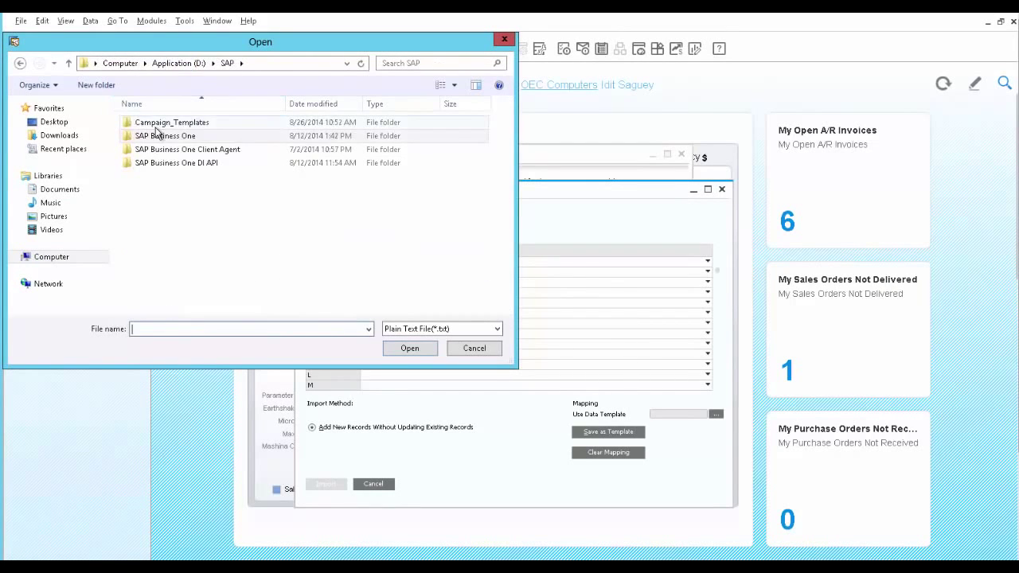
{"action": "double_click", "coordinate": [158, 123]}
{"action": "double_click", "coordinate": [159, 176]}
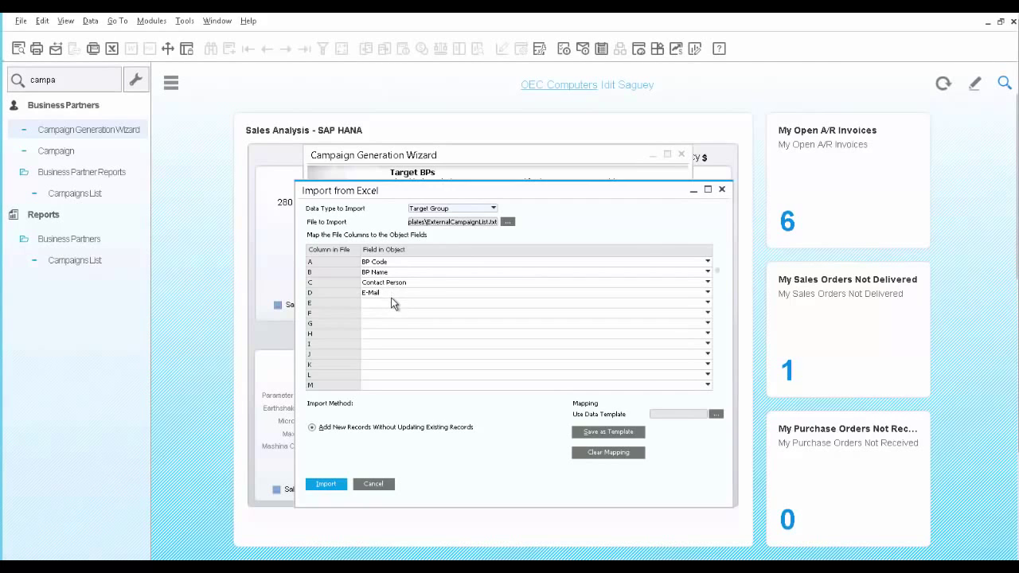
{"action": "left_click", "coordinate": [338, 484]}
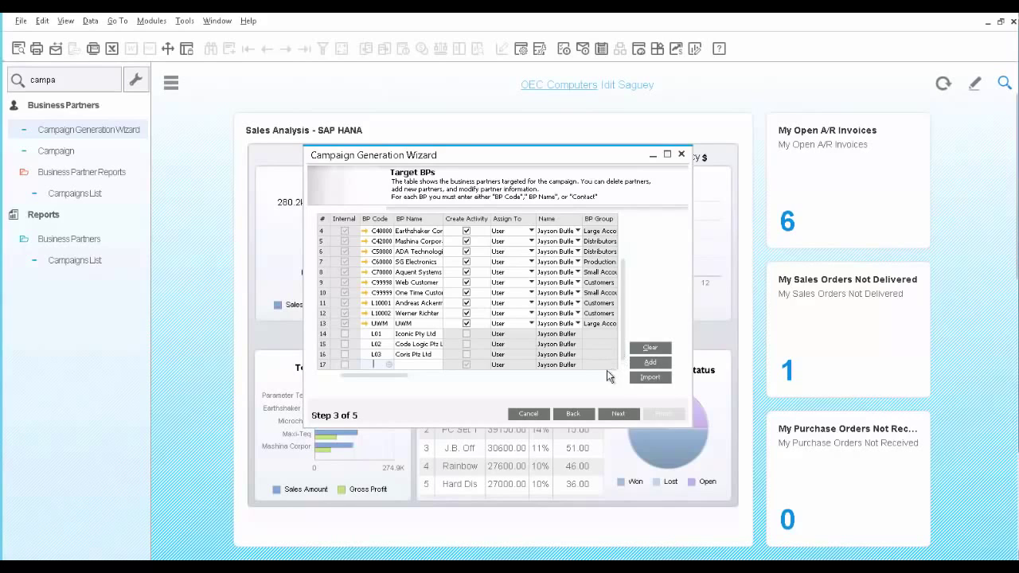
- Proceed to the save and execute options and bring up the New Printers Promotion newsletter message in Outlook
{"action": "left_click", "coordinate": [616, 413]}
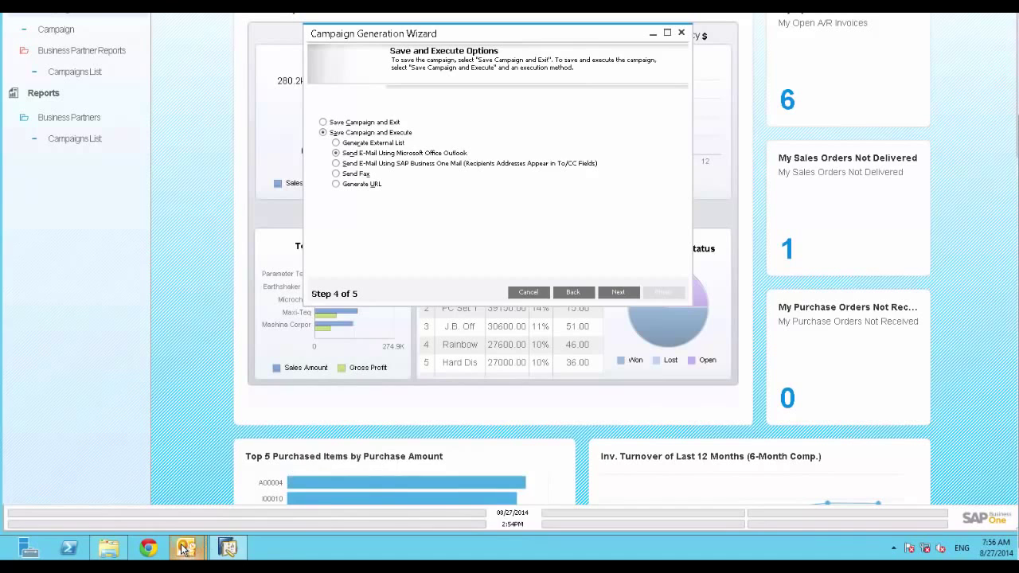
{"action": "mouse_move", "coordinate": [185, 549]}
{"action": "left_click", "coordinate": [226, 491]}
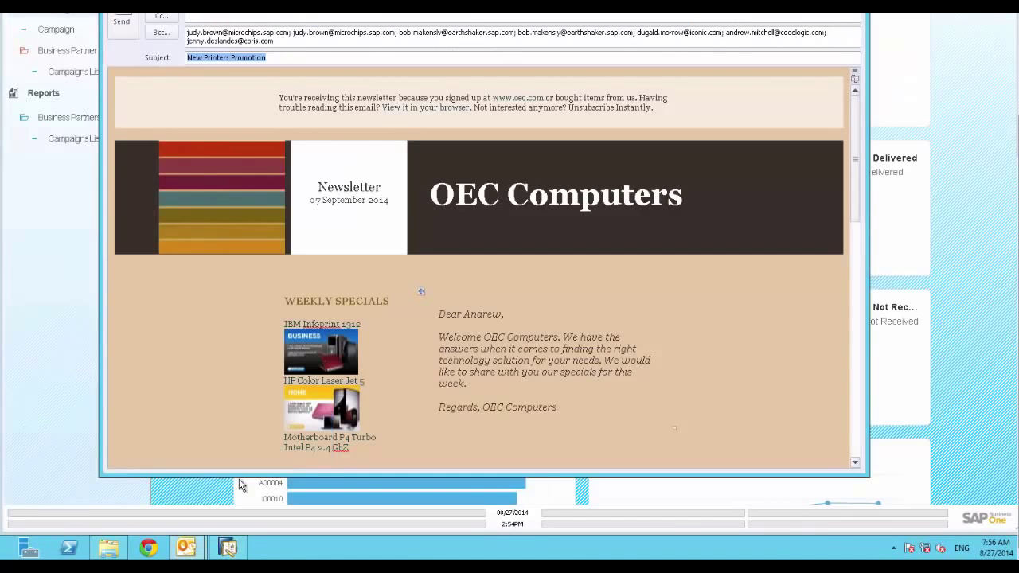
- Review the New Printers Promotion message in Outlook, from its blind-copy recipients through the newsletter body
{"action": "left_click", "coordinate": [361, 41]}
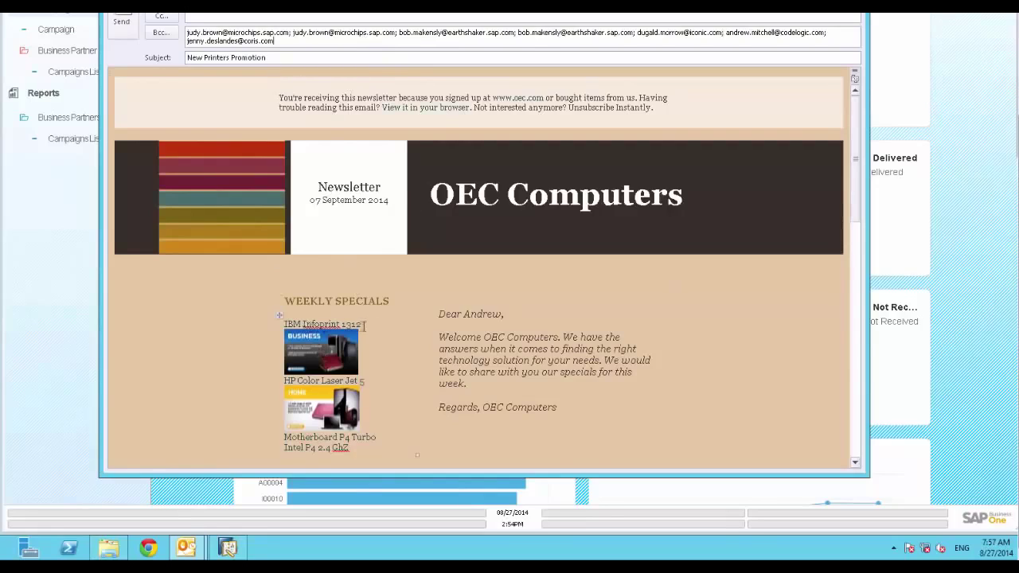
{"action": "left_click_drag", "start_coordinate": [856, 130], "coordinate": [865, 376]}
{"action": "left_click_drag", "start_coordinate": [857, 339], "coordinate": [849, 233]}
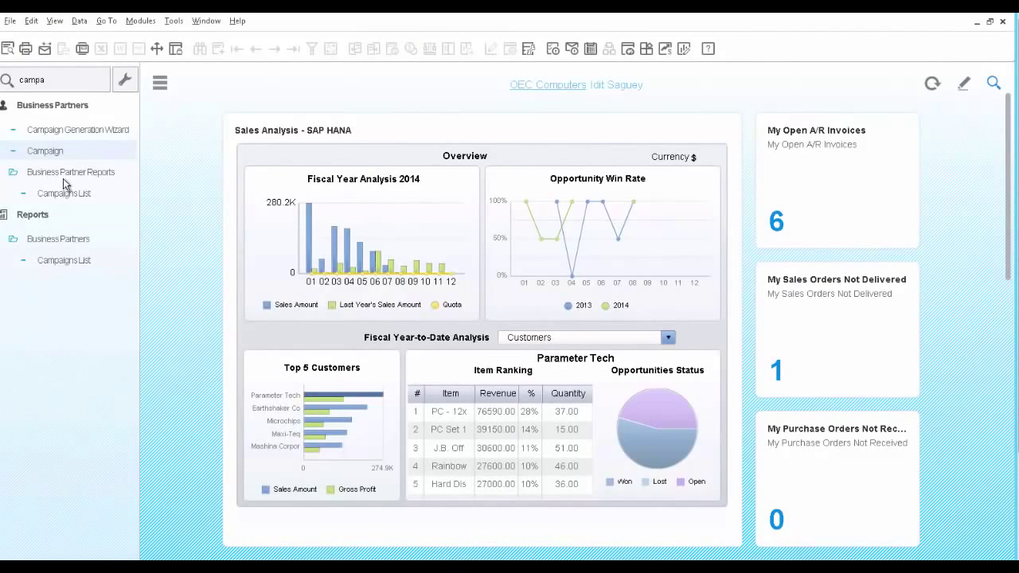
- Switch to SAP Business One, open the New Printers Promotion campaign record and bring up the master data of target partner Parameter Technology
{"action": "left_click", "coordinate": [56, 149]}
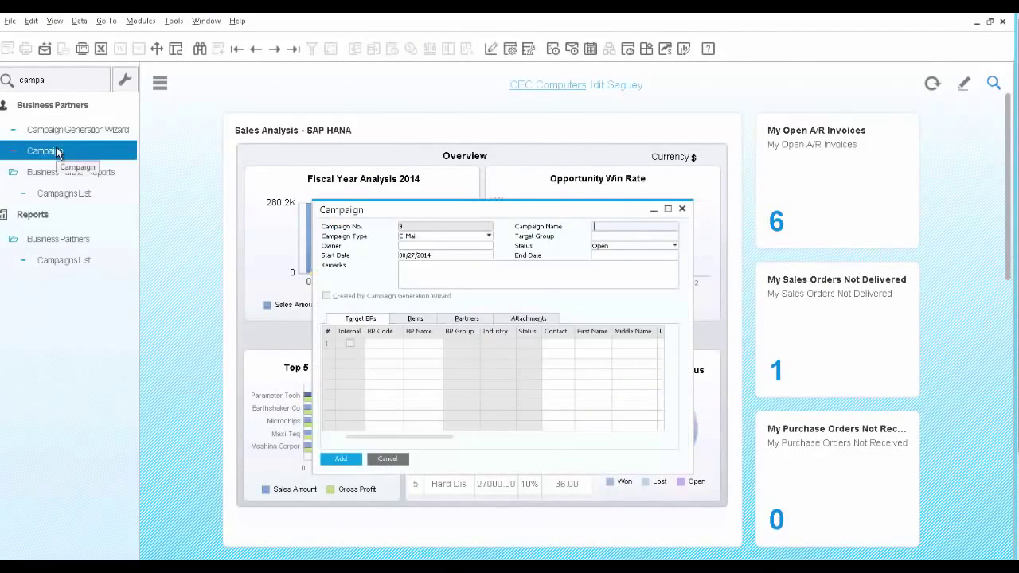
{"action": "left_click", "coordinate": [295, 50]}
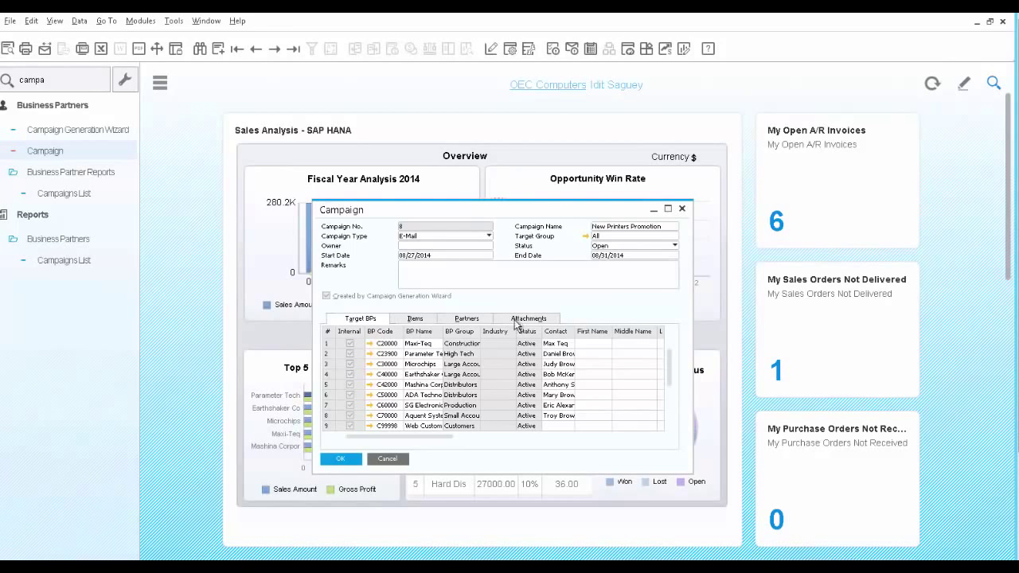
{"action": "left_click", "coordinate": [370, 354]}
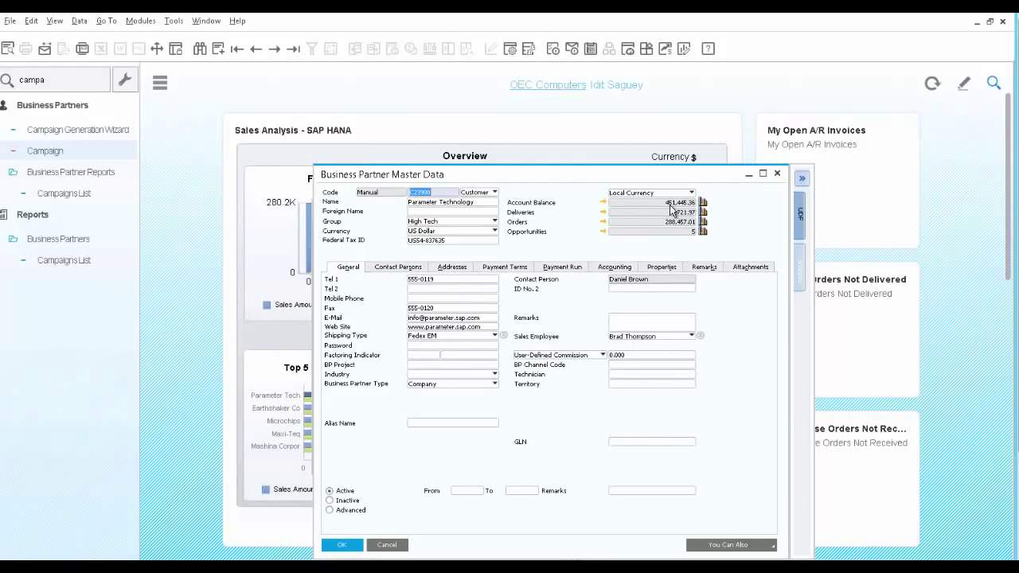
- Examine Parameter Technology's contact persons, addresses and payment terms, plus its analytics charts for top items, balances and sales amounts
{"action": "left_click", "coordinate": [404, 268]}
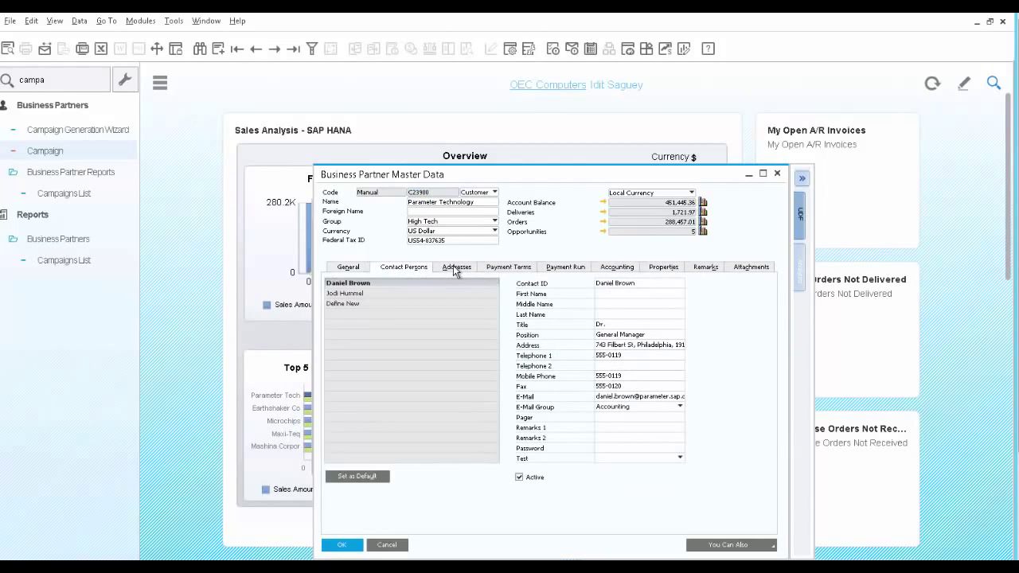
{"action": "left_click", "coordinate": [455, 268]}
{"action": "left_click", "coordinate": [501, 268]}
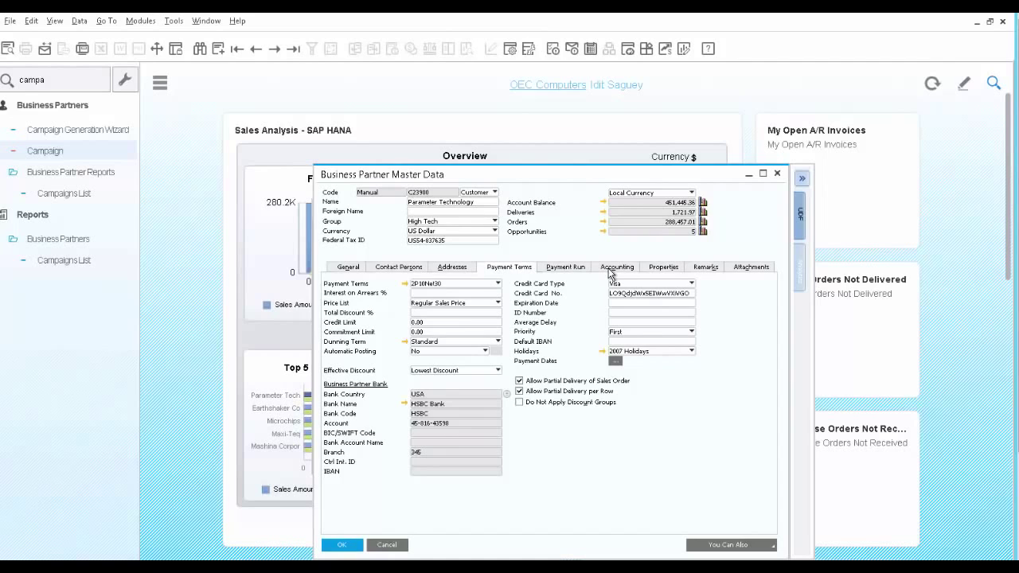
{"action": "left_click", "coordinate": [799, 274]}
{"action": "left_click", "coordinate": [798, 275]}
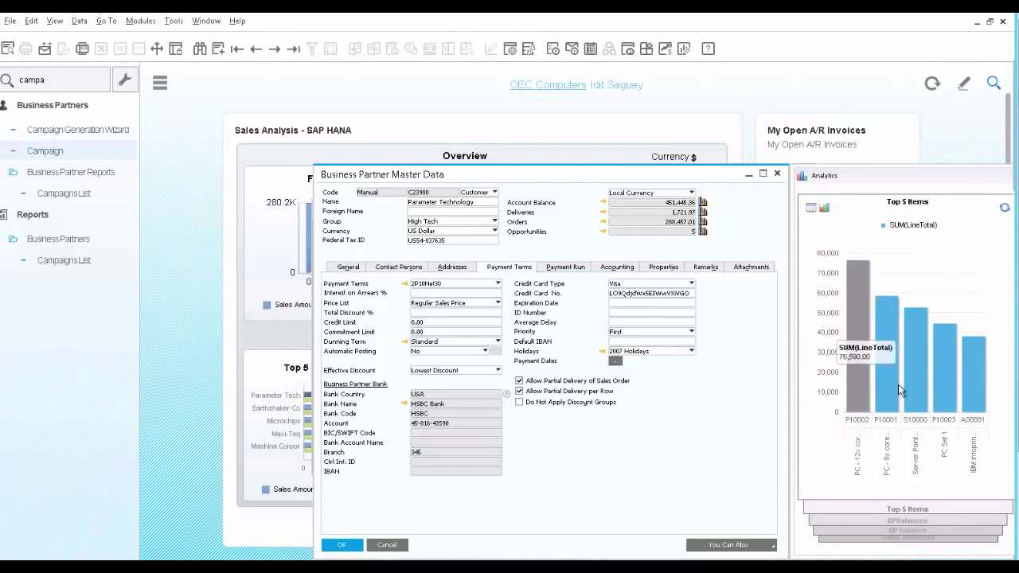
{"action": "left_click", "coordinate": [901, 521]}
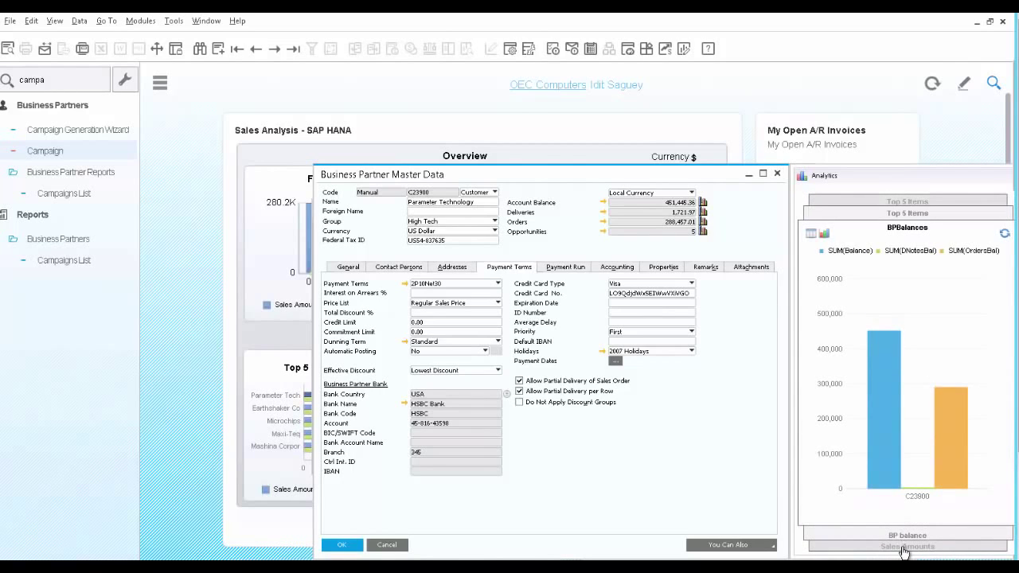
{"action": "left_click", "coordinate": [903, 547]}
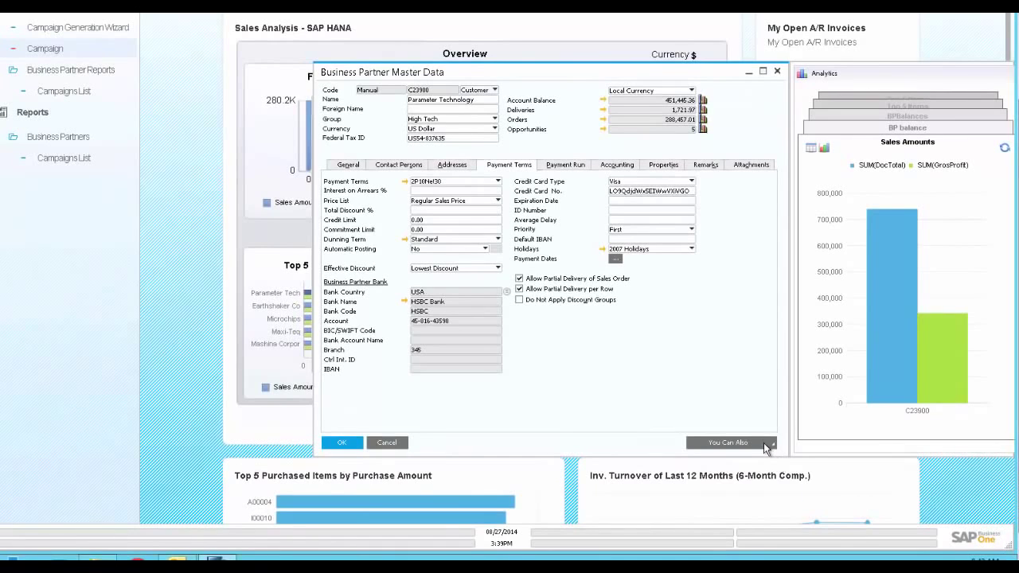
- Start a new activity for Parameter Technology and look through its linked document types and recurrence choices
{"action": "left_click", "coordinate": [764, 457]}
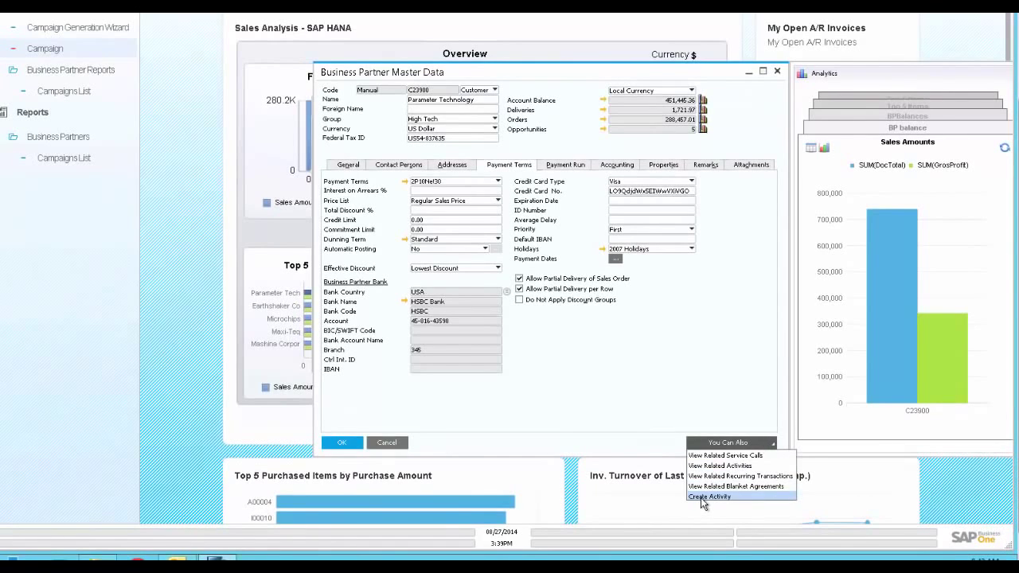
{"action": "left_click", "coordinate": [707, 497]}
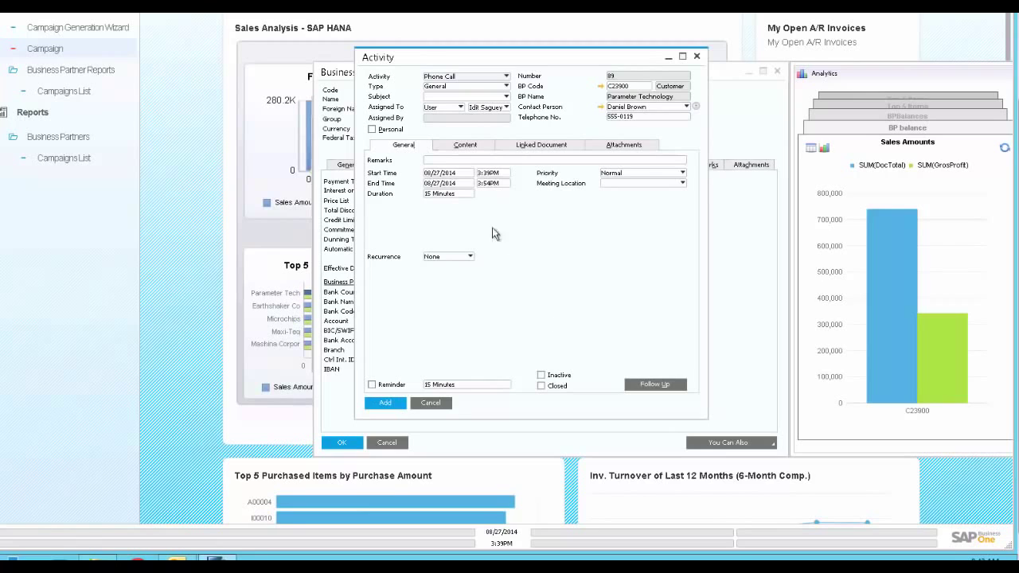
{"action": "left_click", "coordinate": [538, 148]}
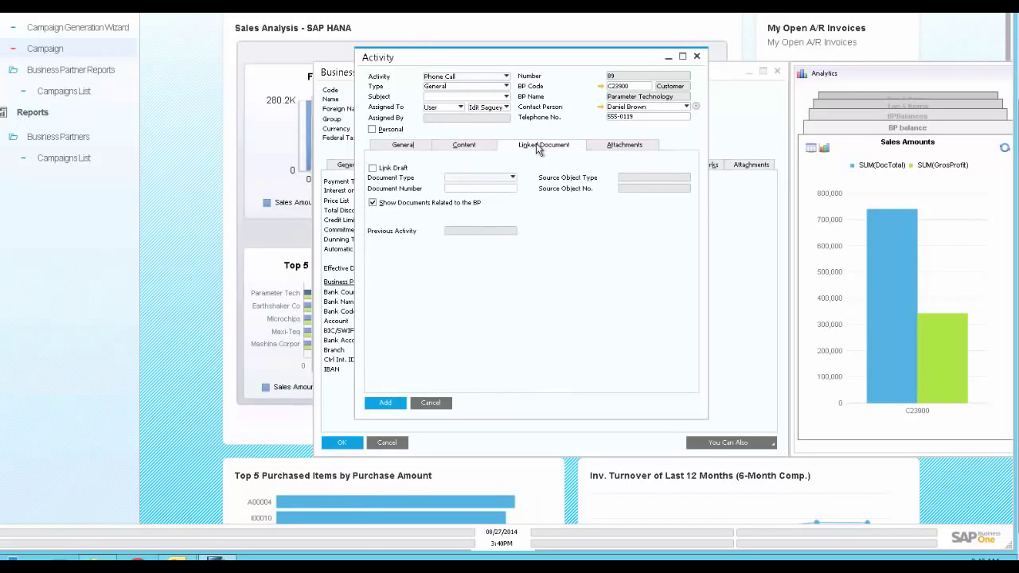
{"action": "left_click", "coordinate": [504, 182]}
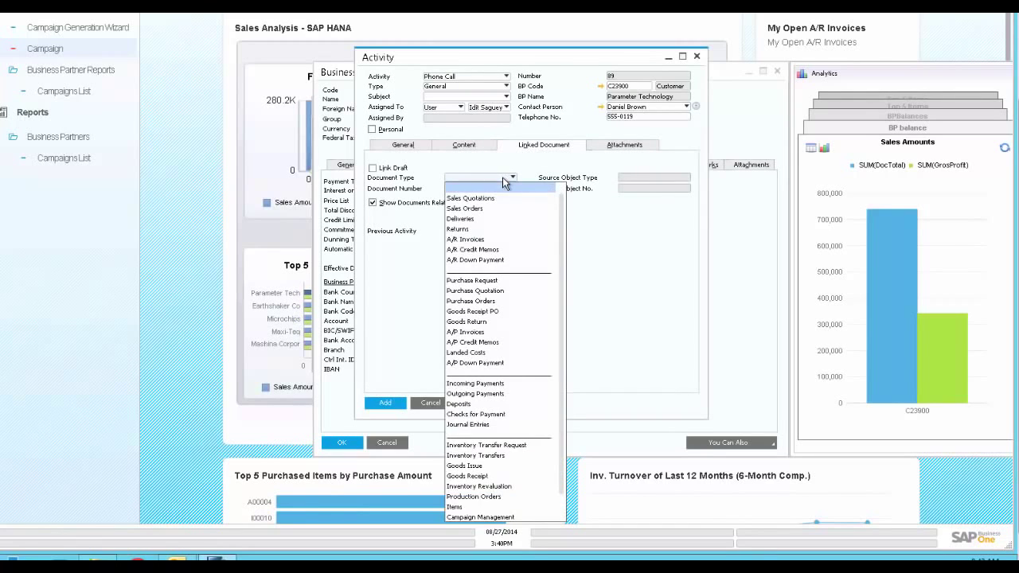
{"action": "left_click", "coordinate": [502, 183]}
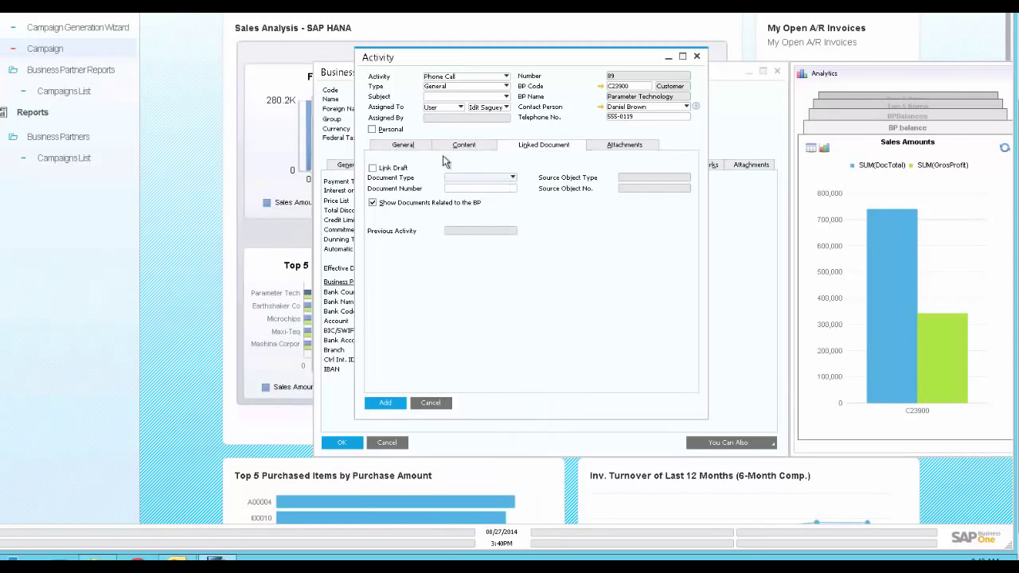
{"action": "left_click", "coordinate": [403, 146]}
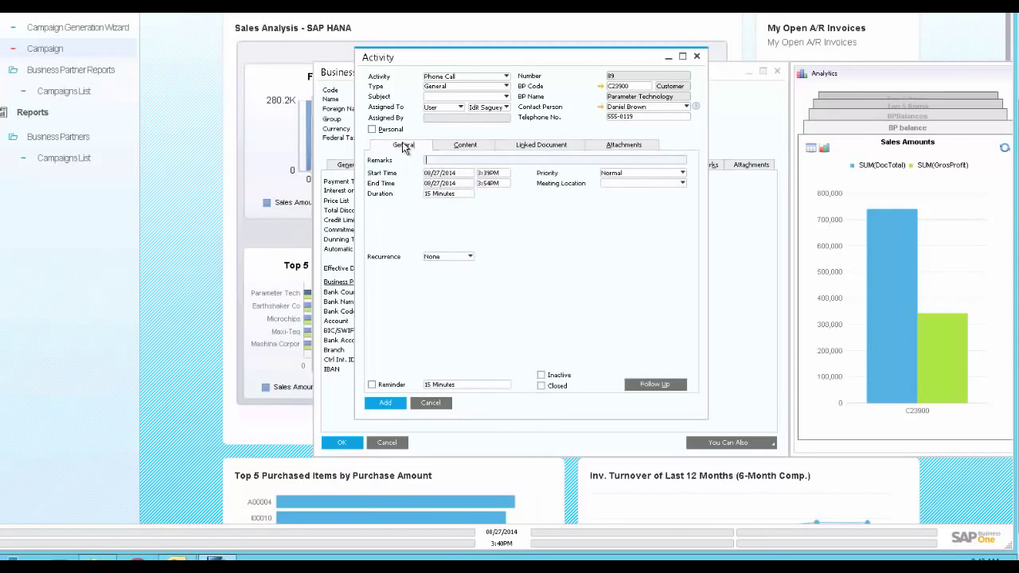
{"action": "left_click", "coordinate": [442, 260]}
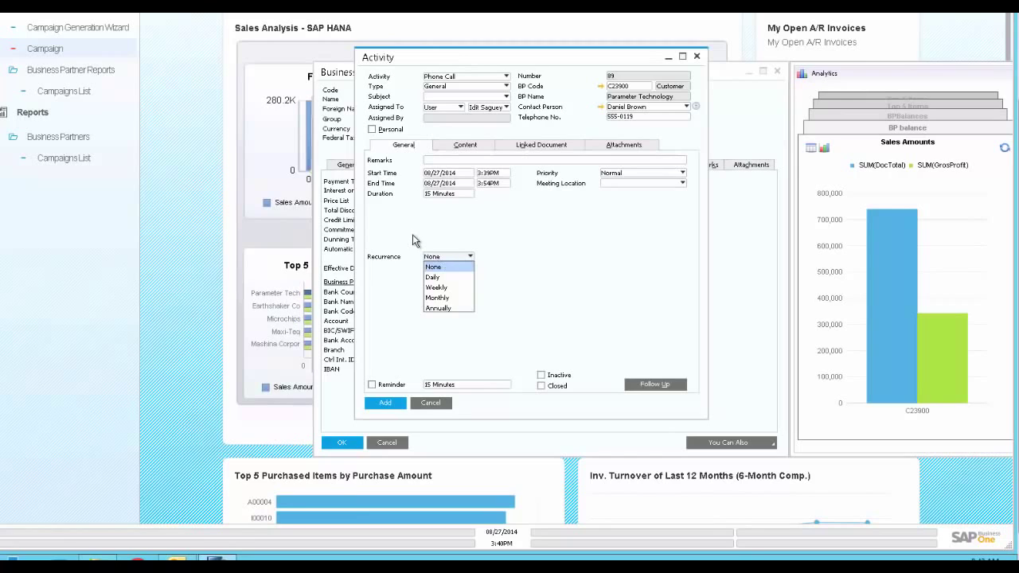
{"action": "left_click", "coordinate": [414, 239]}
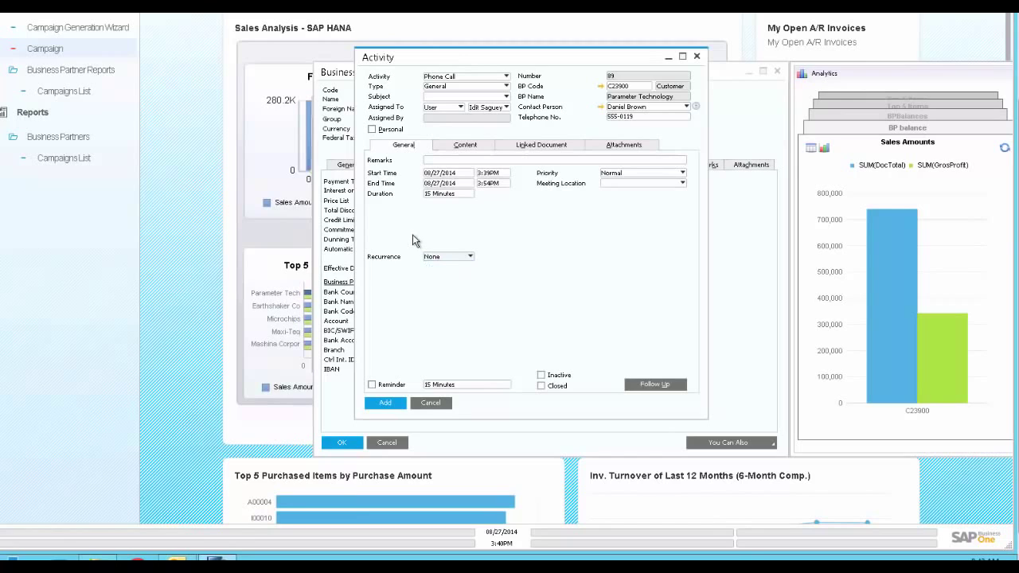
- Give the phone call activity the remark "Call back about promotion", start date 0829 and a reminder, and add it
{"action": "left_click", "coordinate": [438, 161]}
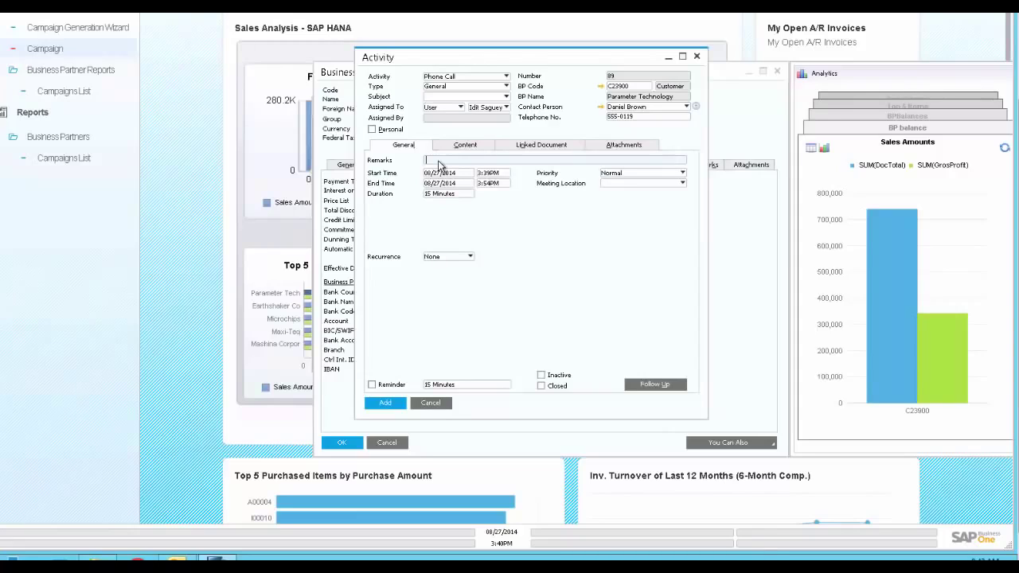
{"action": "type", "text": "Call back about promotion"}
{"action": "left_click", "coordinate": [447, 177]}
{"action": "type", "text": "0829"}
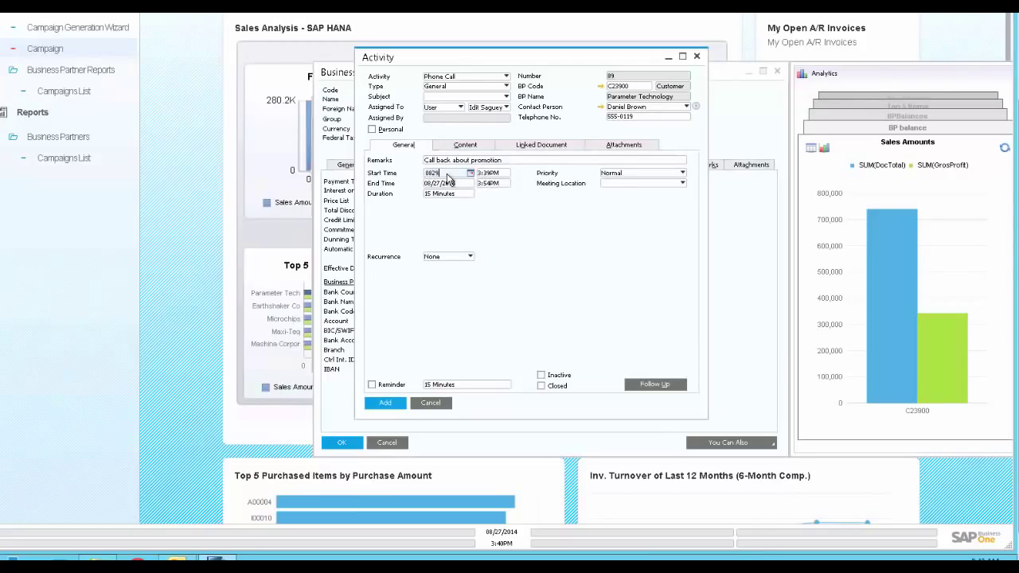
{"action": "left_click", "coordinate": [373, 385]}
{"action": "left_click", "coordinate": [388, 406]}
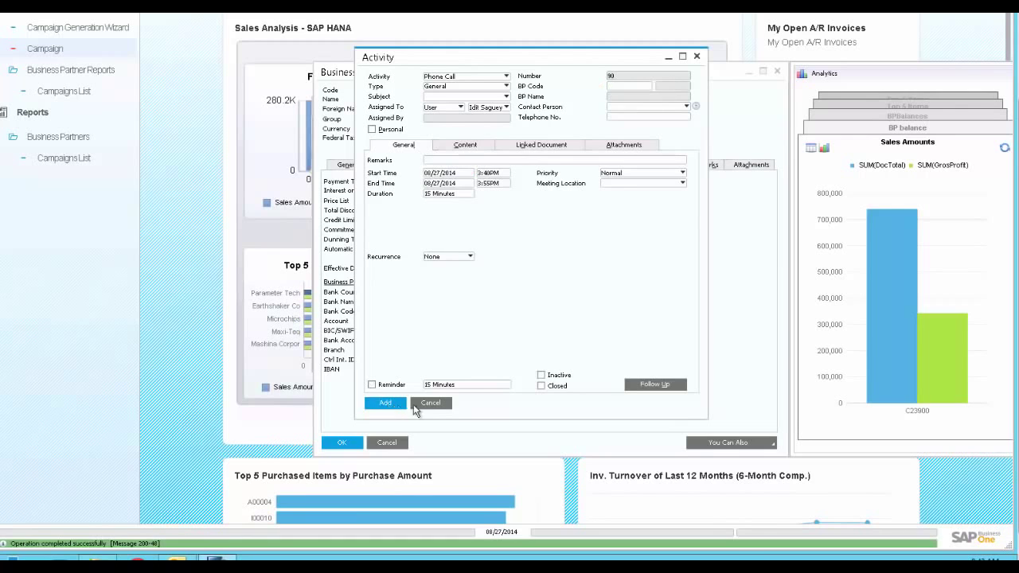
{"action": "left_click", "coordinate": [431, 404]}
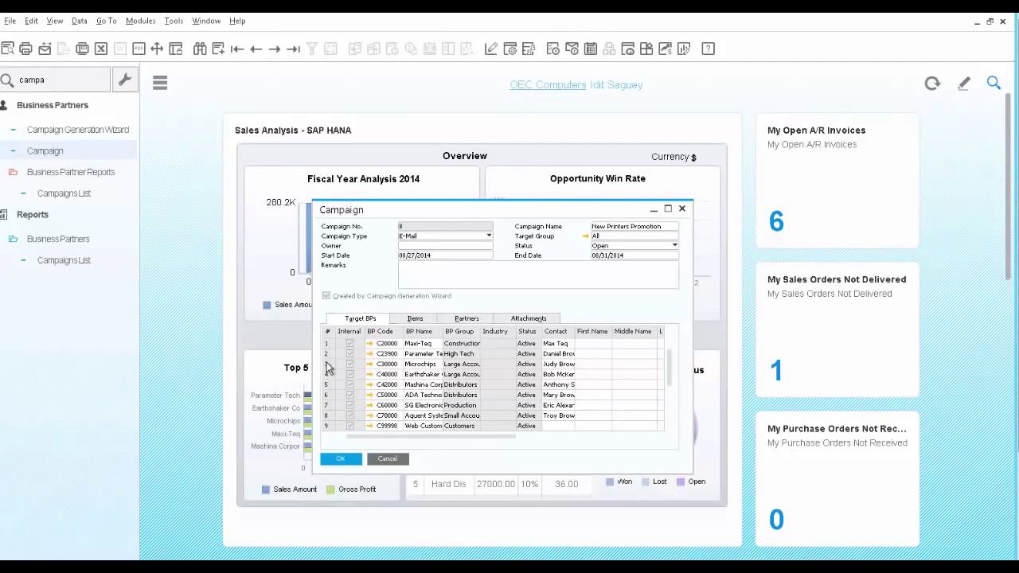
- Set the document type of the Microchips target row to Sales Quotations and start a new sales quotation for its document number
{"action": "left_click", "coordinate": [327, 365]}
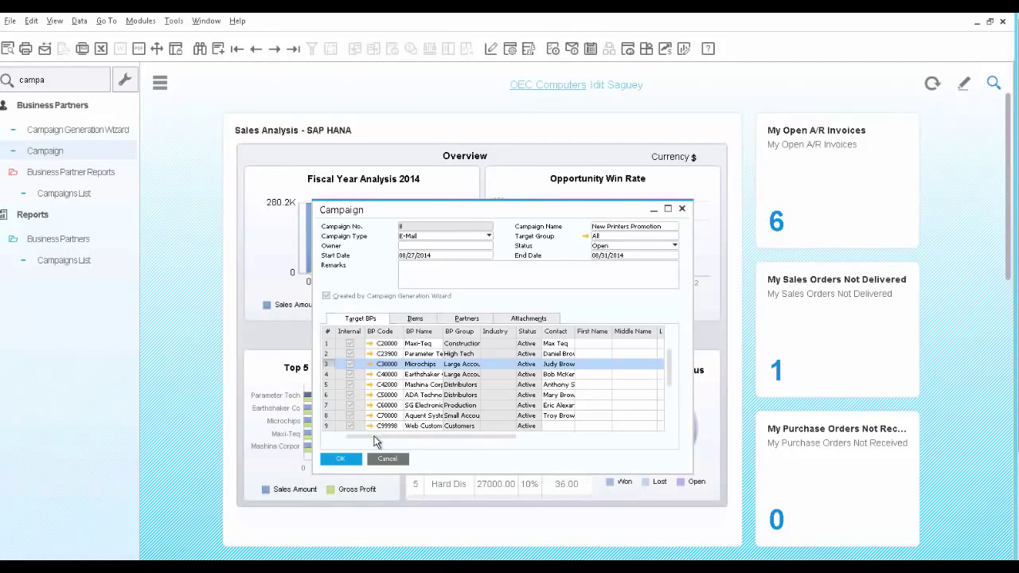
{"action": "left_click_drag", "start_coordinate": [375, 438], "coordinate": [557, 433]}
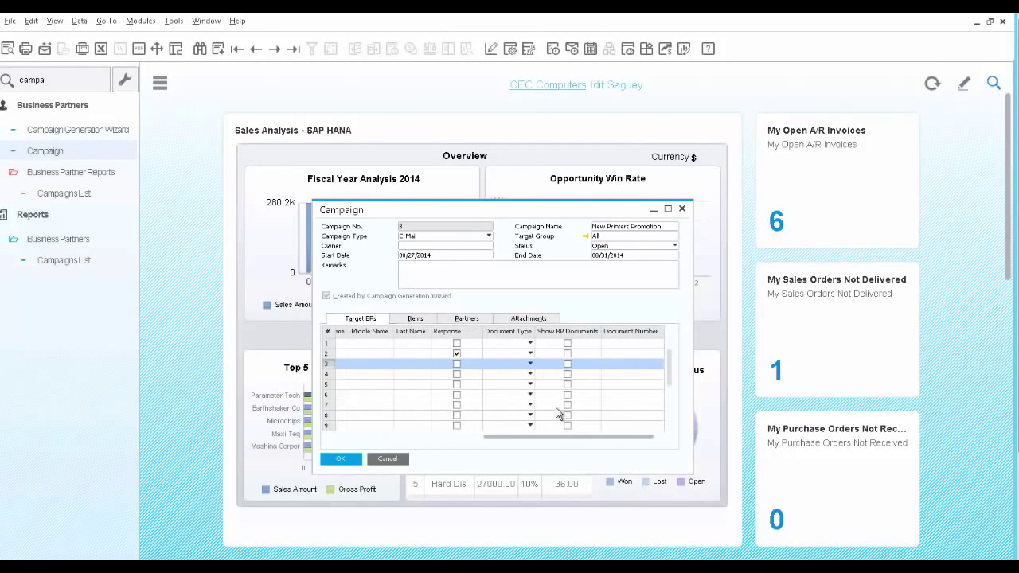
{"action": "left_click", "coordinate": [529, 364]}
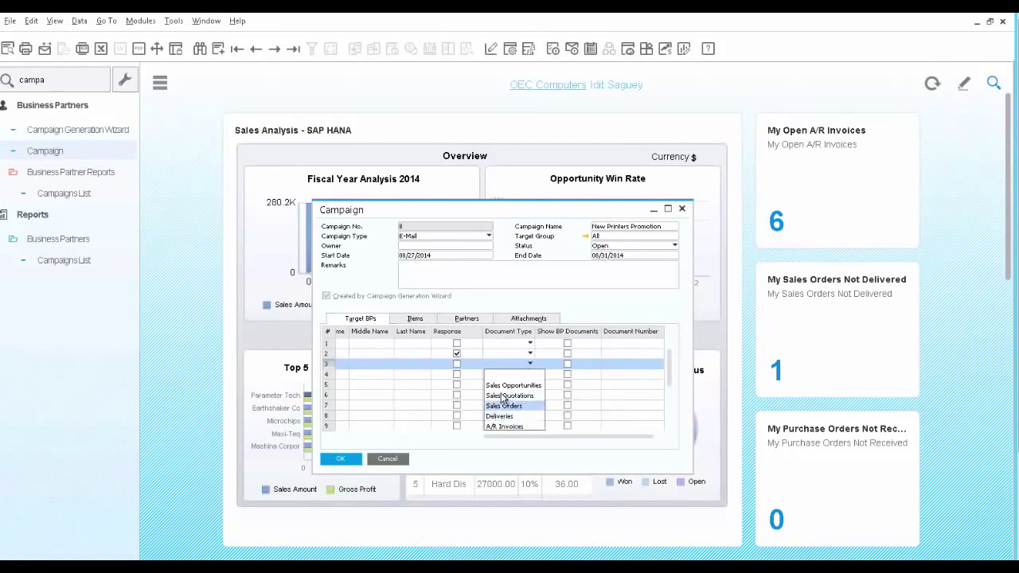
{"action": "left_click", "coordinate": [509, 396]}
{"action": "left_click", "coordinate": [612, 366]}
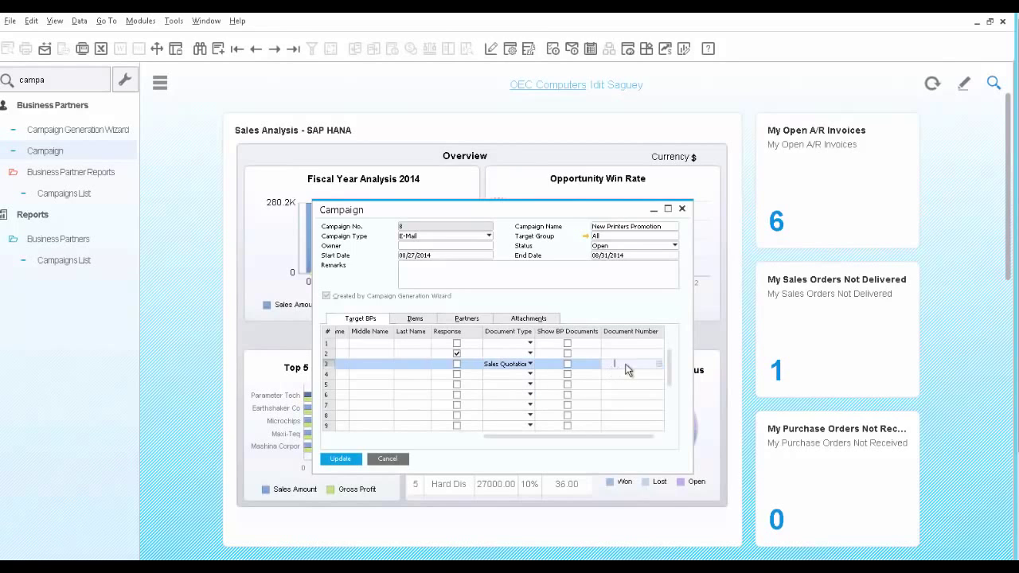
{"action": "left_click", "coordinate": [658, 366]}
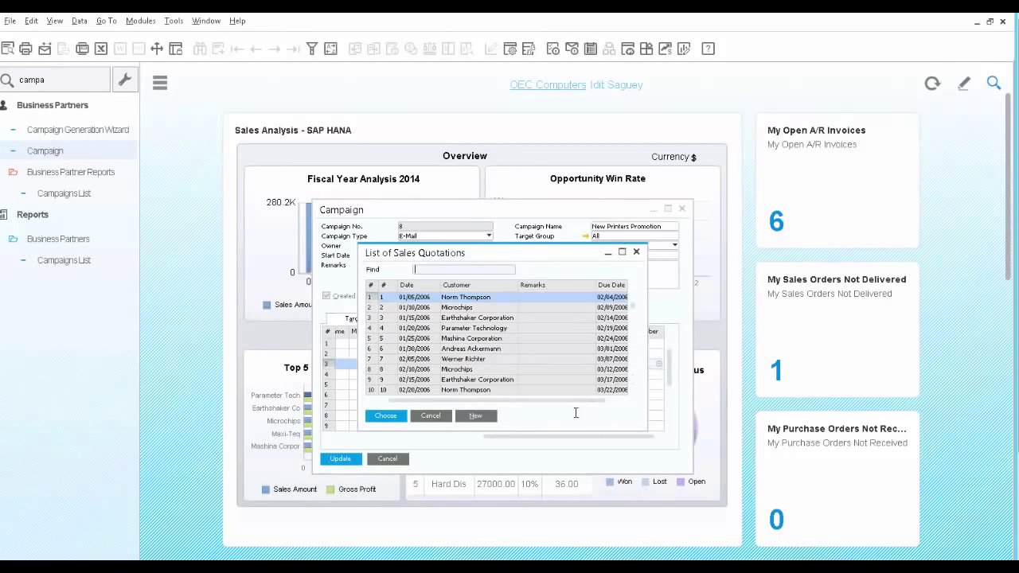
{"action": "left_click", "coordinate": [485, 422]}
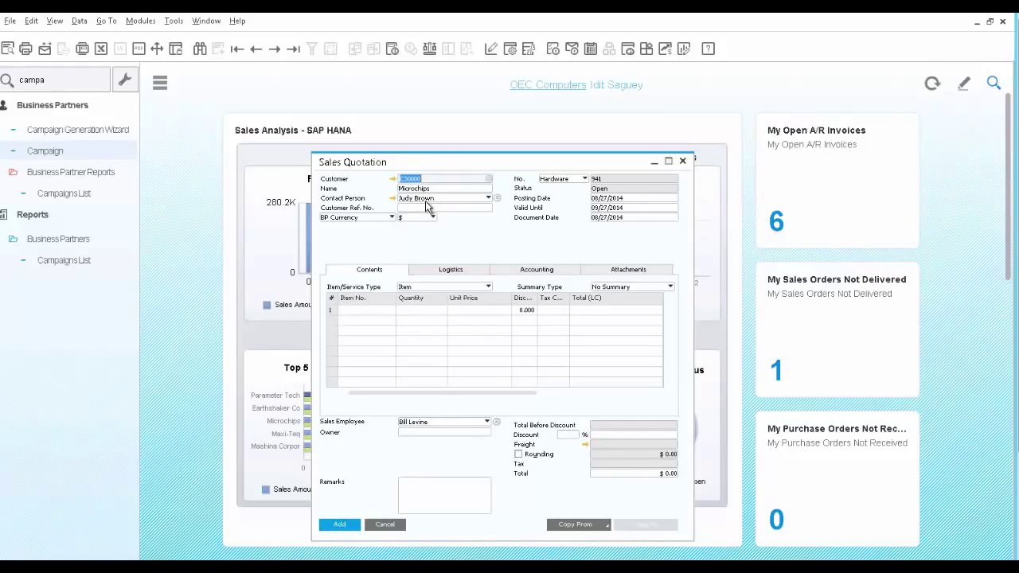
- Put items A00001 and A00002 on the Microchips sales quotation and add the quotation
{"action": "left_click", "coordinate": [375, 311]}
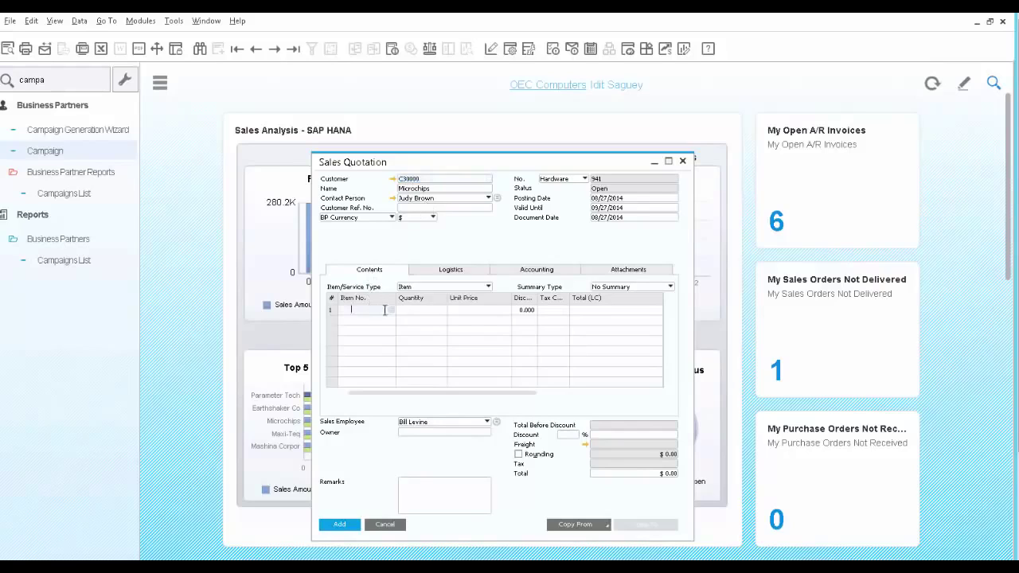
{"action": "left_click", "coordinate": [391, 310]}
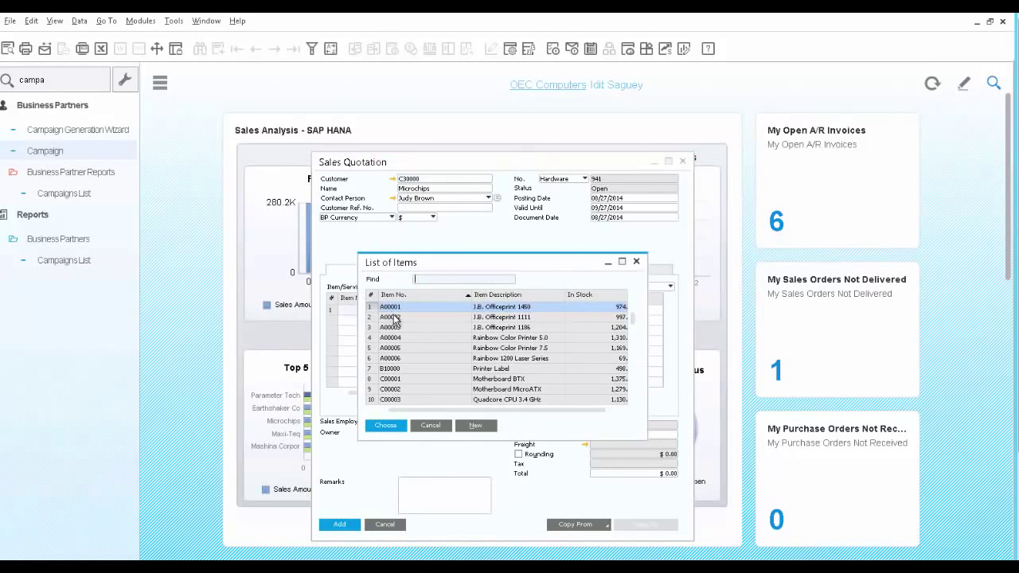
{"action": "left_click", "coordinate": [396, 317], "text": "shift"}
{"action": "left_click", "coordinate": [387, 425]}
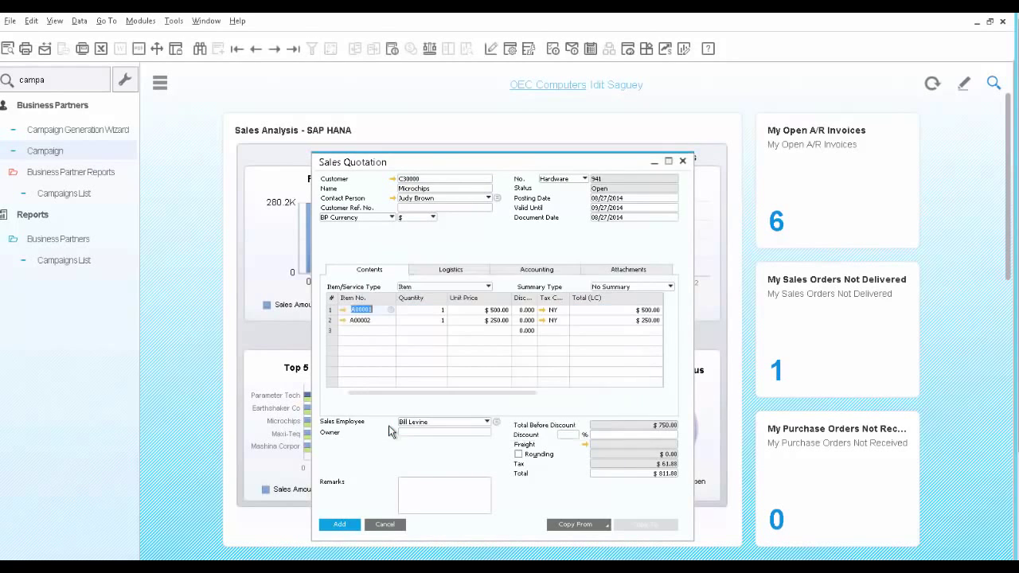
{"action": "left_click", "coordinate": [339, 524]}
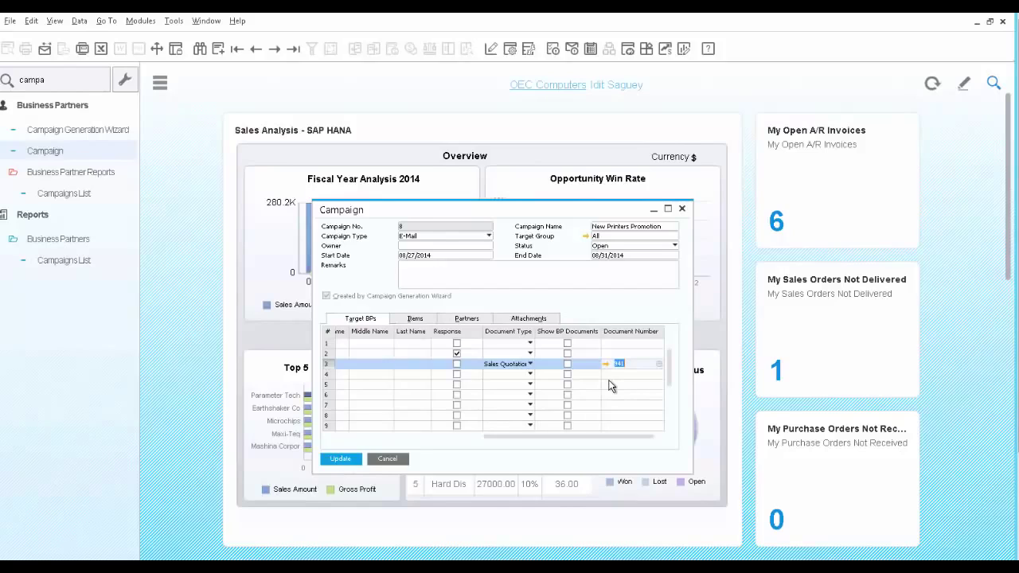
- Mark Microchips as having responded to the campaign and update the campaign record
{"action": "left_click", "coordinate": [456, 363]}
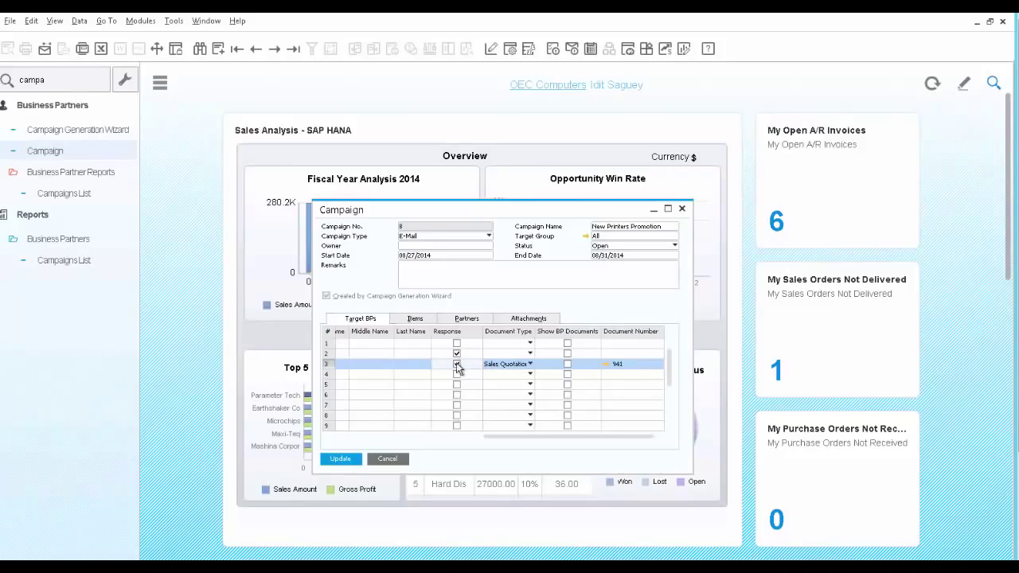
{"action": "left_click", "coordinate": [344, 460]}
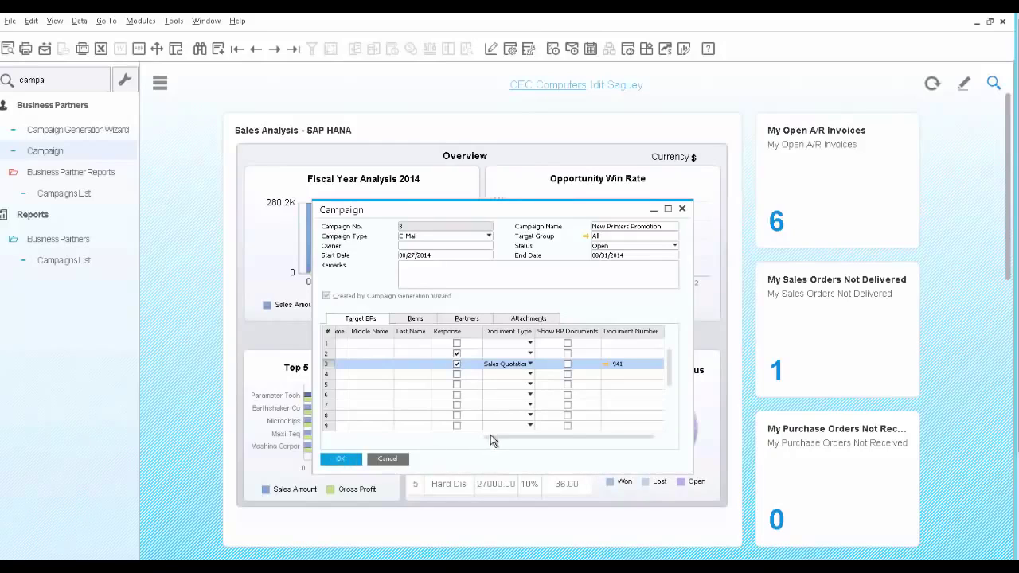
{"action": "left_click_drag", "start_coordinate": [468, 438], "coordinate": [329, 447]}
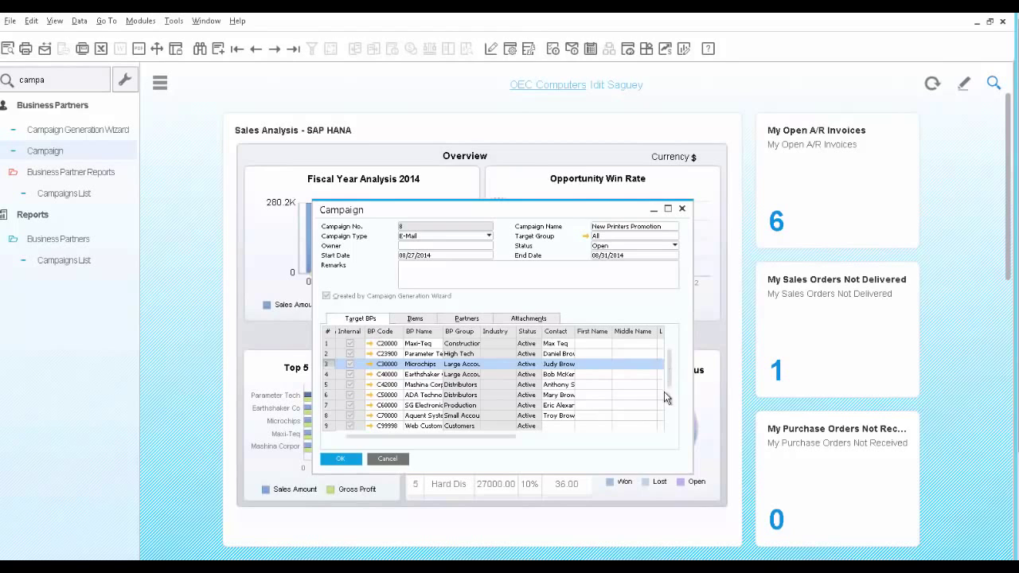
- Set the document type of the Coris Ptz Ltd target row to Sales Opportunities and start a new sales opportunity for its document number
{"action": "scroll", "coordinate": [667, 406], "scroll_direction": "down", "scroll_amount": 3}
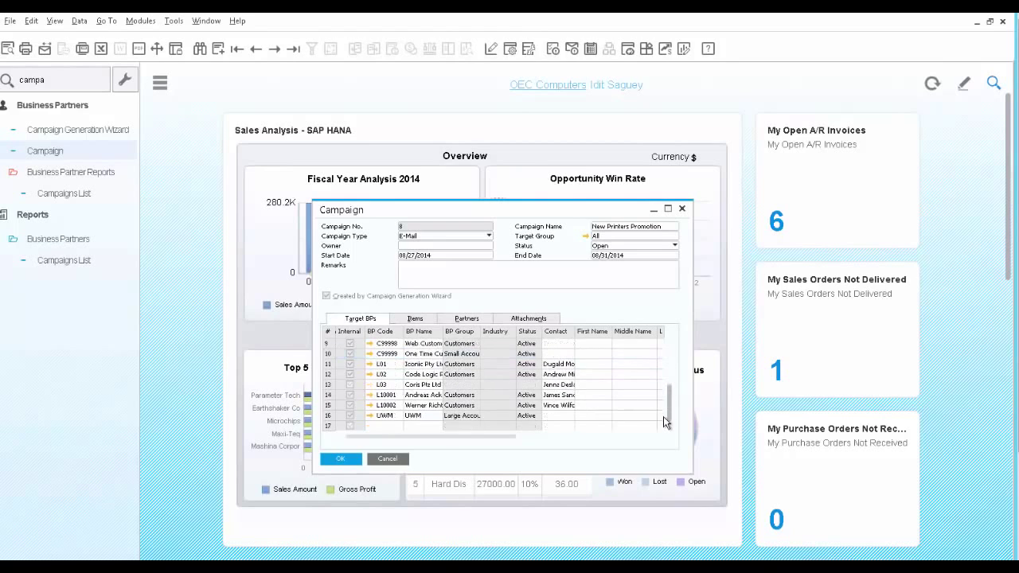
{"action": "left_click", "coordinate": [328, 386]}
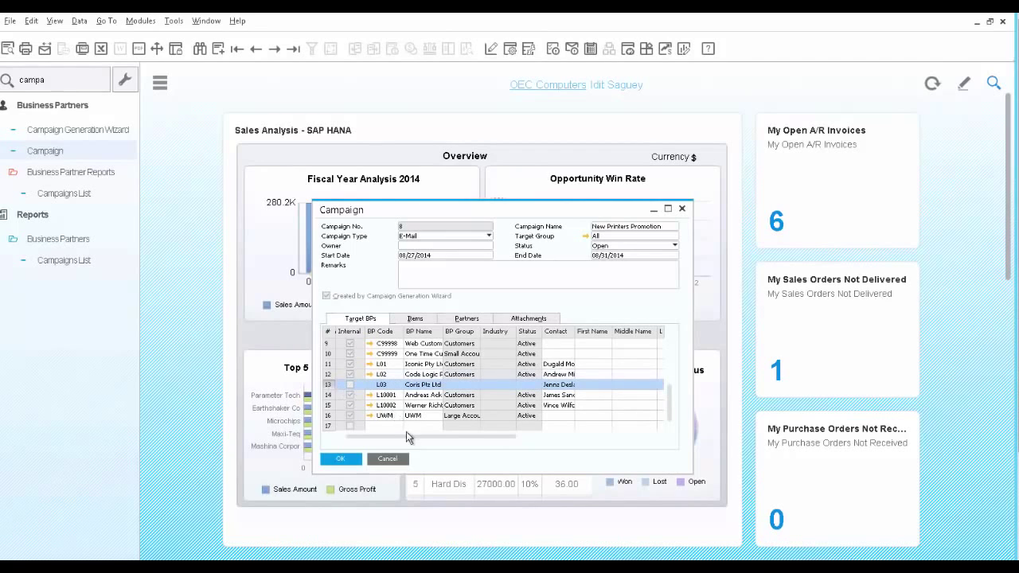
{"action": "left_click_drag", "start_coordinate": [478, 437], "coordinate": [602, 432]}
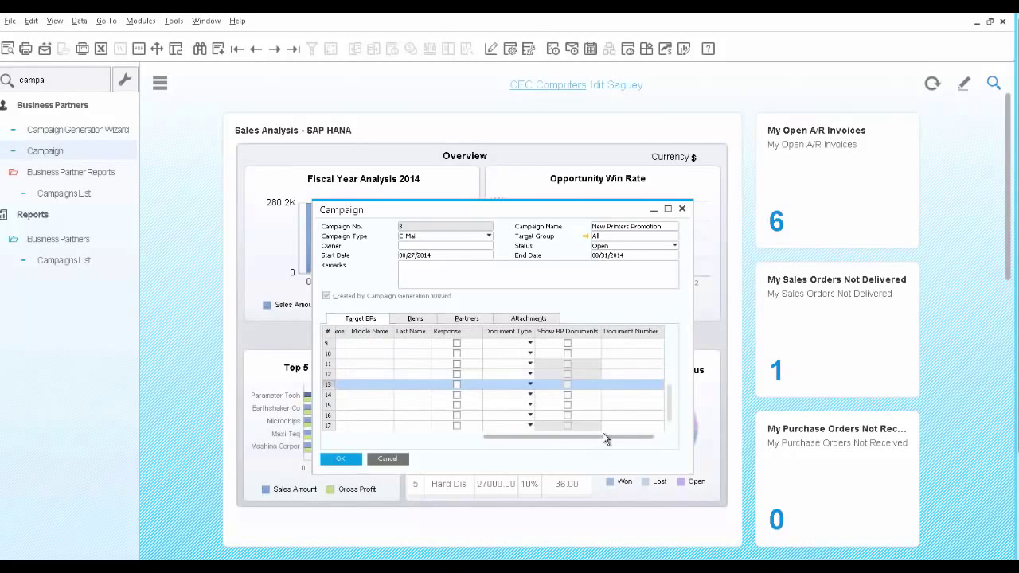
{"action": "left_click", "coordinate": [528, 386]}
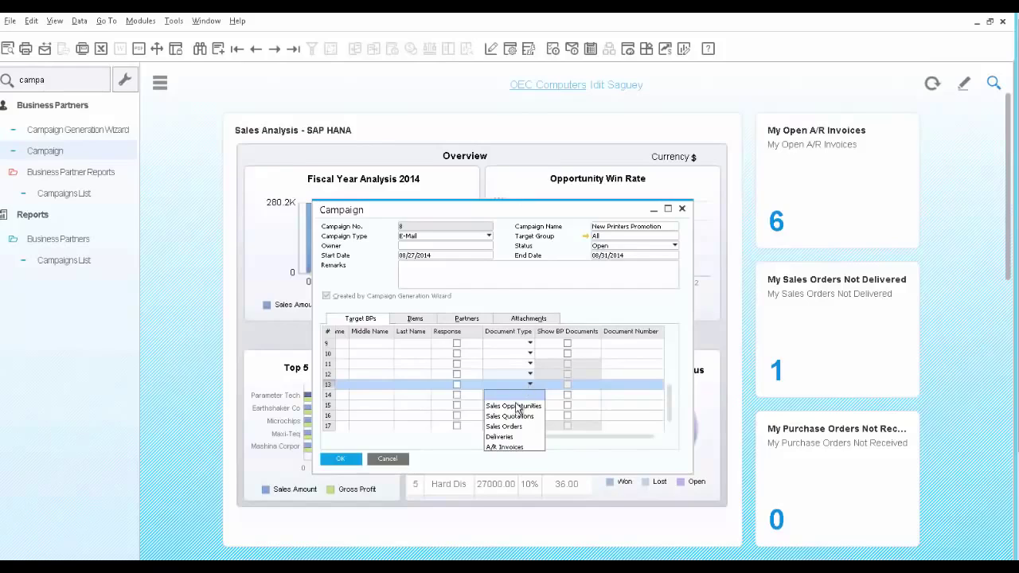
{"action": "left_click", "coordinate": [514, 406]}
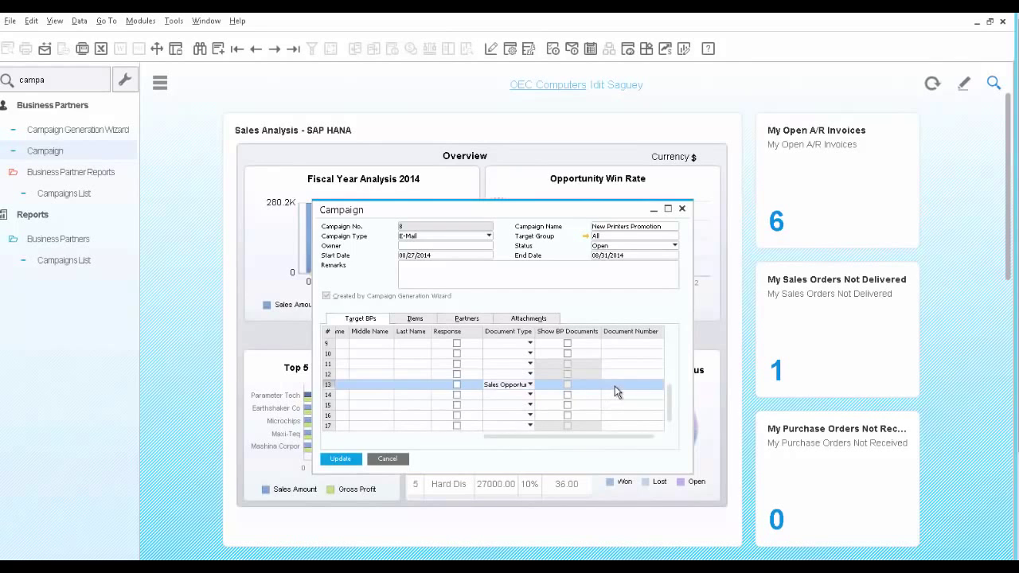
{"action": "left_click", "coordinate": [629, 385]}
{"action": "left_click", "coordinate": [659, 387]}
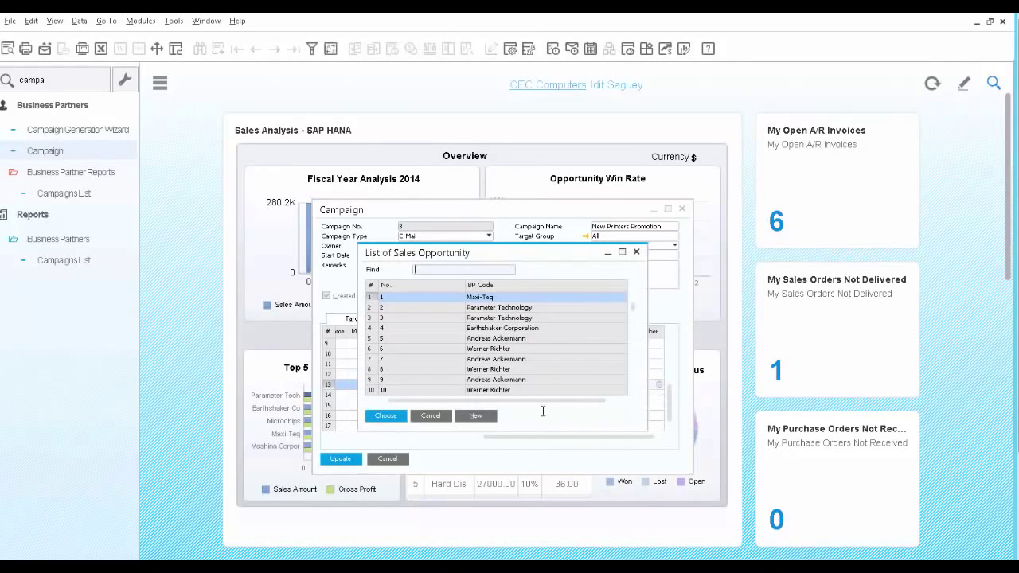
{"action": "left_click", "coordinate": [487, 417]}
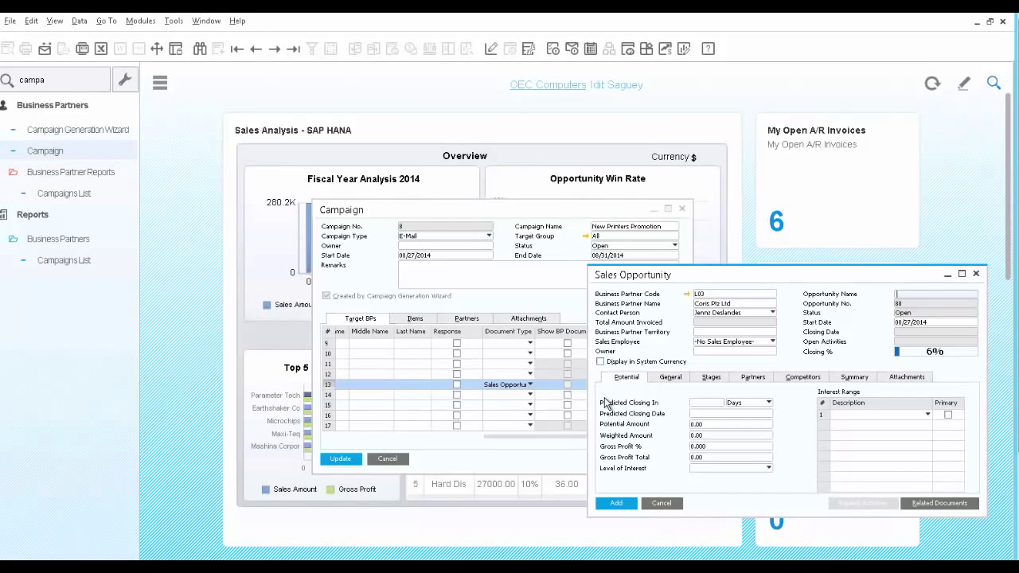
- Review the contact person details in the master data of the opportunity's business partner, L03
{"action": "left_click", "coordinate": [688, 295]}
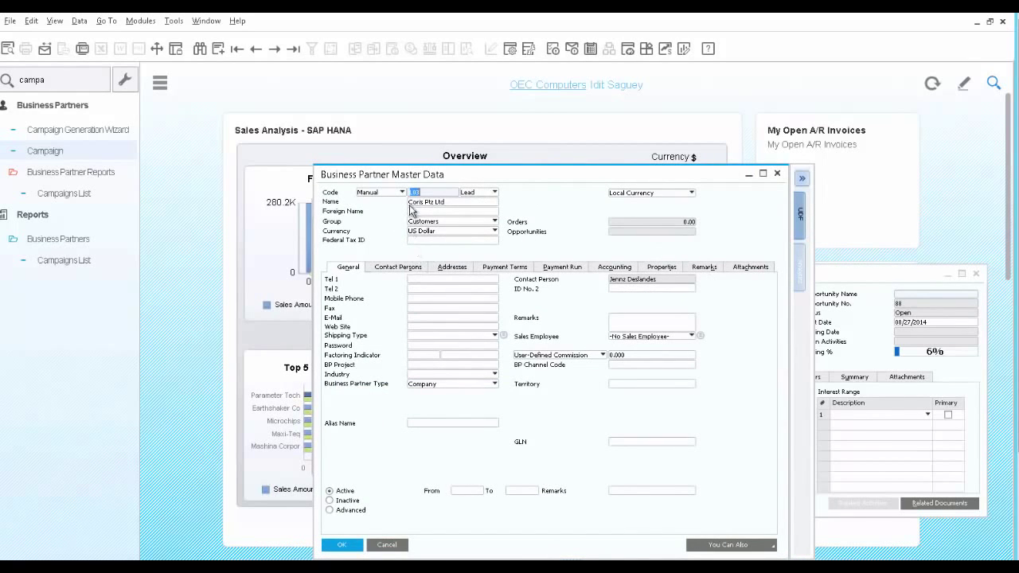
{"action": "left_click", "coordinate": [410, 269]}
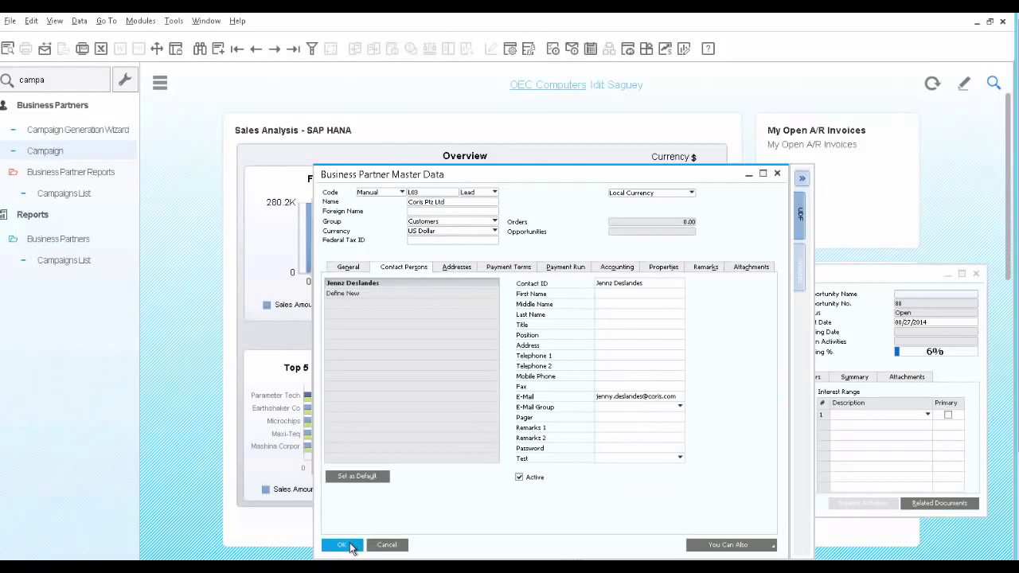
{"action": "left_click", "coordinate": [343, 545]}
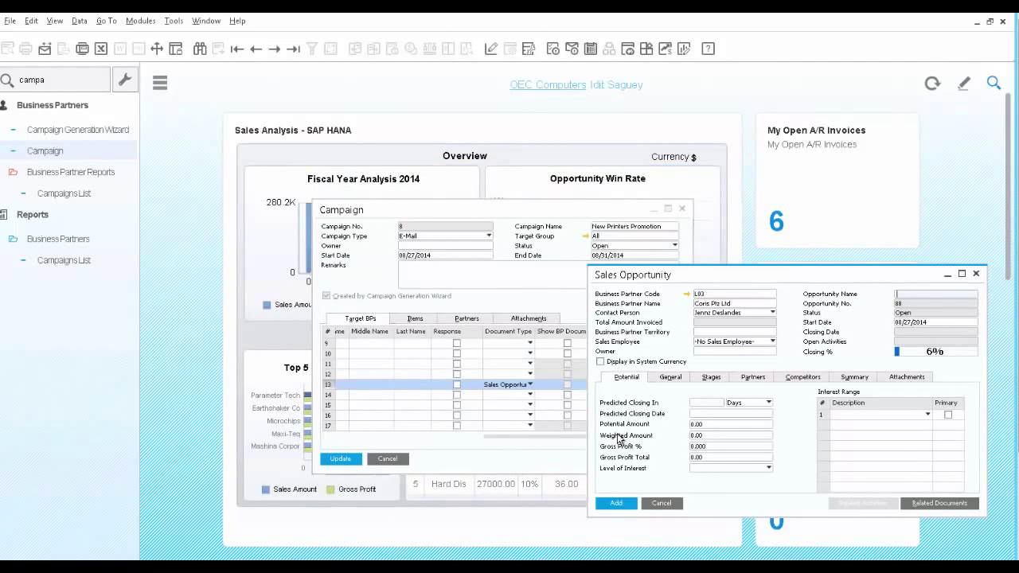
- Set the opportunity's predicted closing to 10 days, its potential amount to 1000 and its gross profit to 15%
{"action": "left_click", "coordinate": [709, 404]}
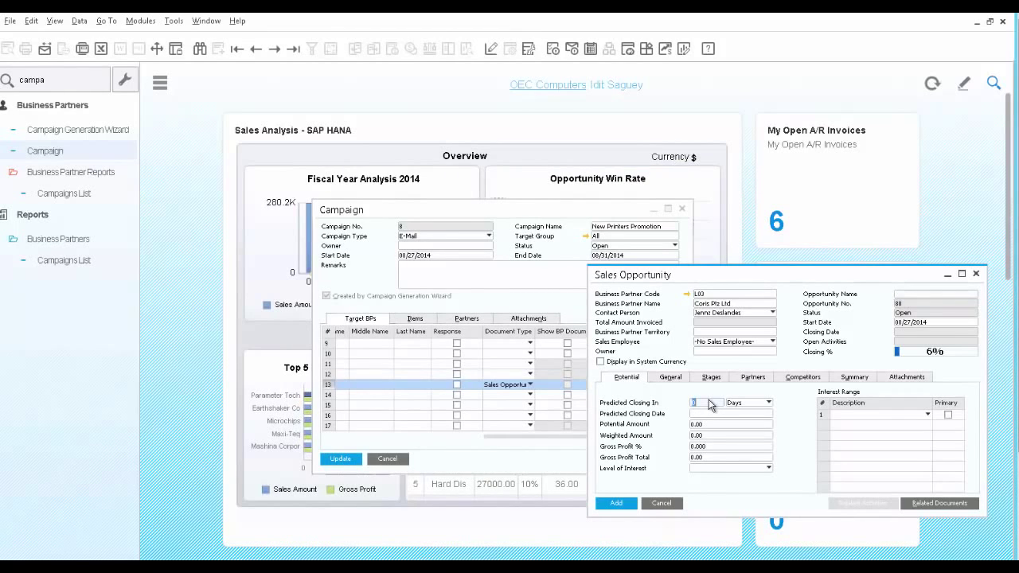
{"action": "type", "text": "10"}
{"action": "left_click", "coordinate": [721, 425]}
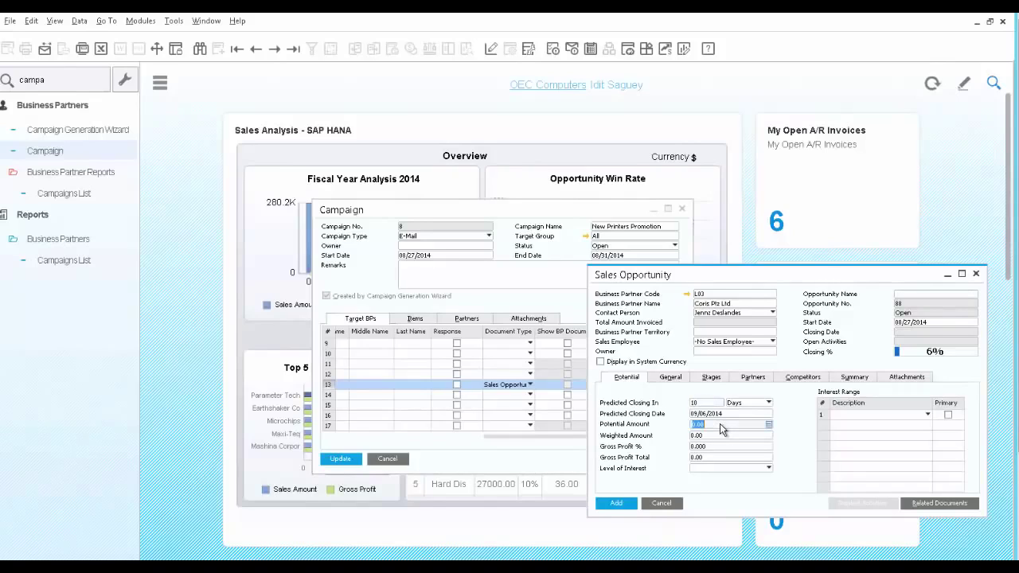
{"action": "type", "text": "1000"}
{"action": "key", "text": "Tab"}
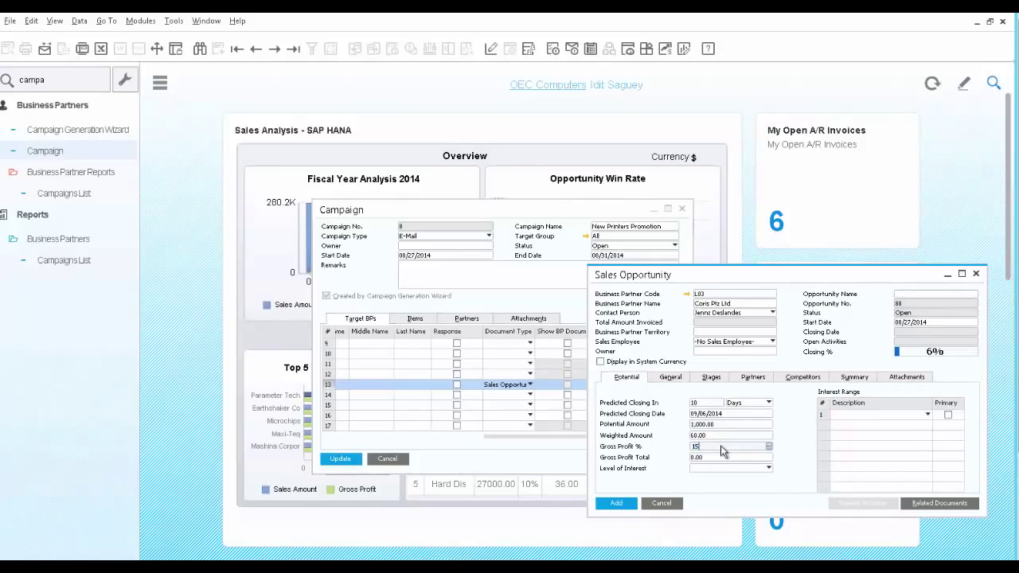
{"action": "key", "text": "Tab"}
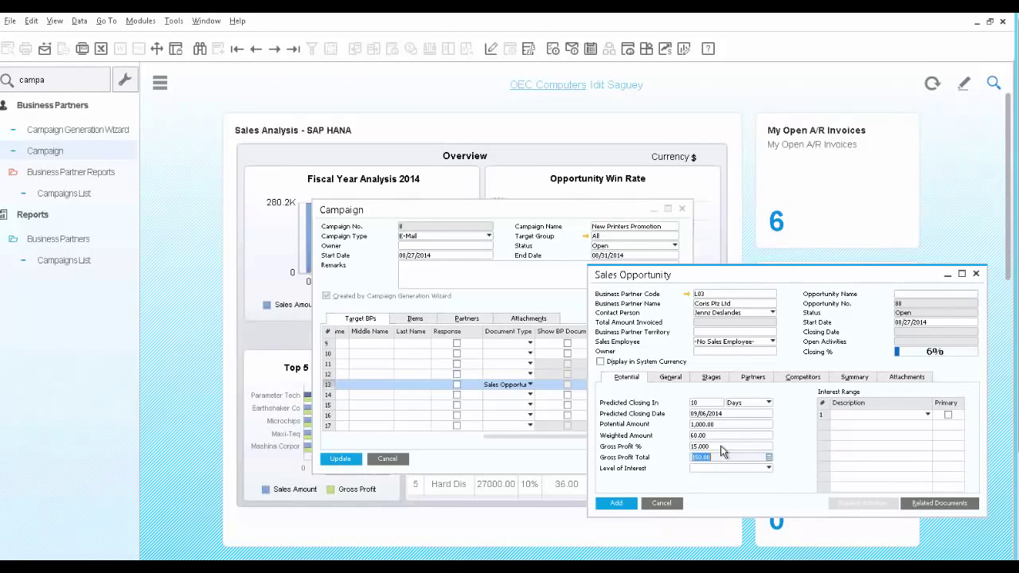
- Assign the first named sales employee to the opportunity's Lead stage and add the opportunity
{"action": "left_click", "coordinate": [714, 378]}
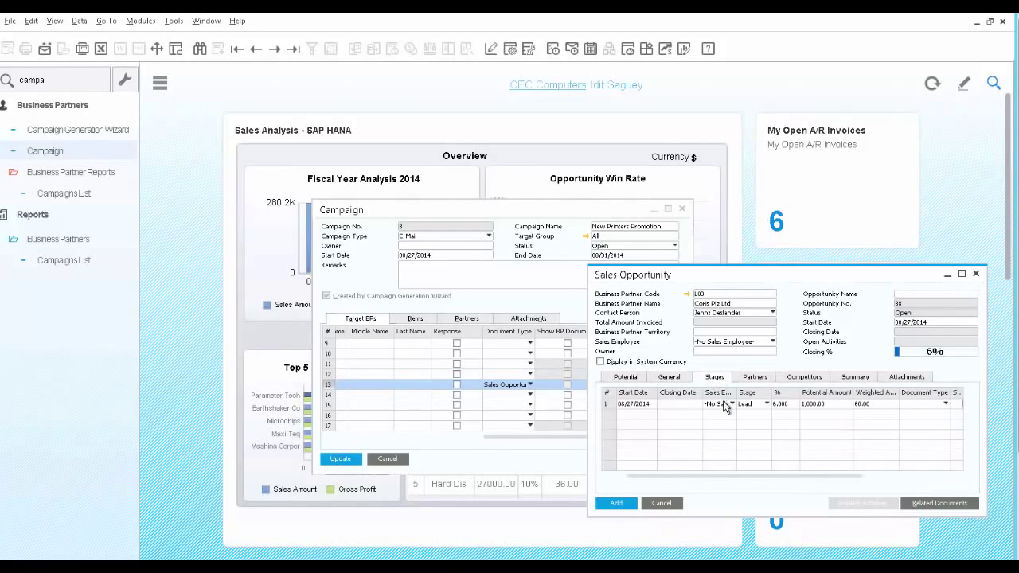
{"action": "left_click", "coordinate": [725, 405]}
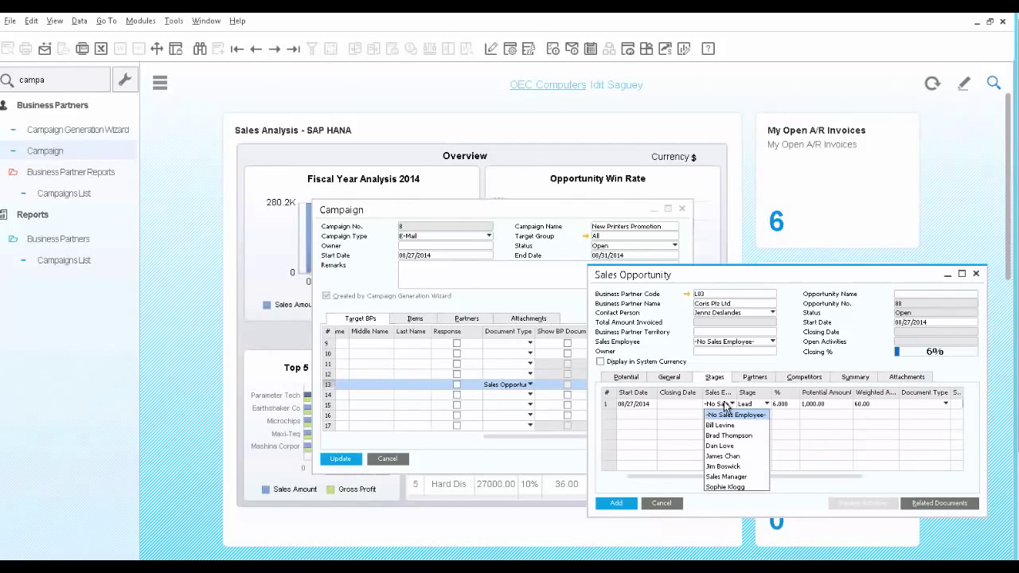
{"action": "left_click", "coordinate": [725, 425]}
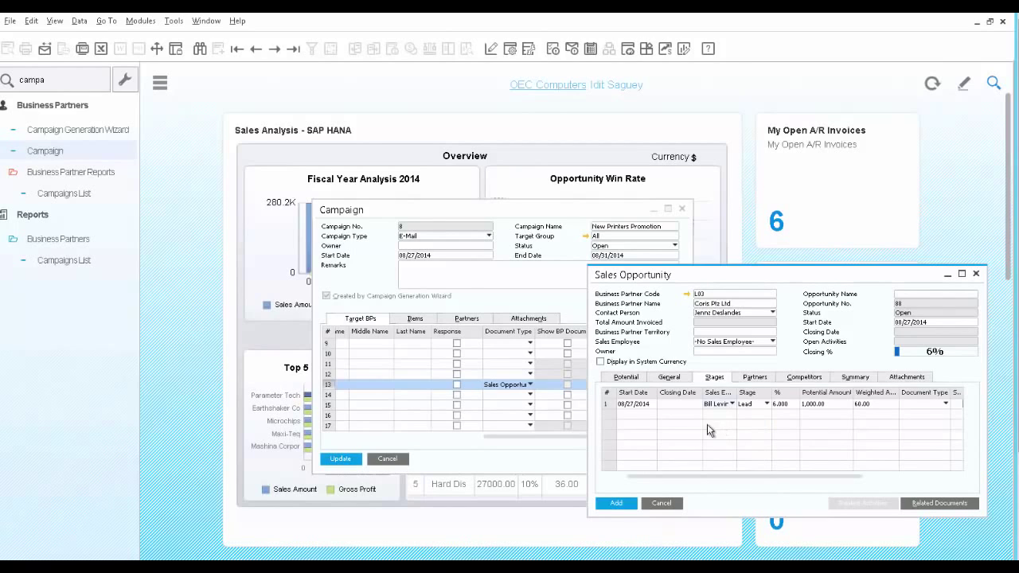
{"action": "left_click", "coordinate": [614, 503]}
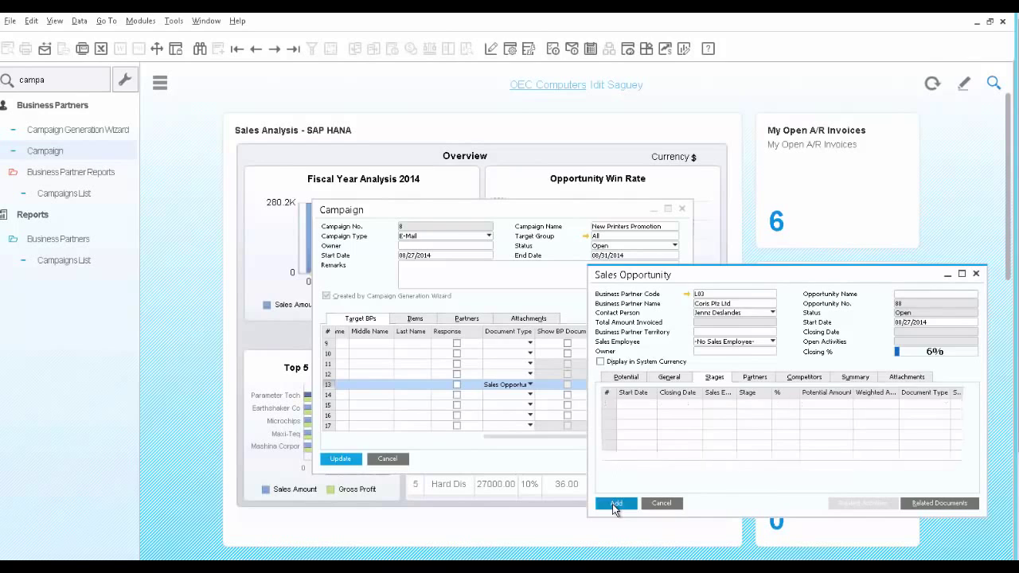
- Update the campaign record and run the Campaigns List report with the default selection criteria
{"action": "left_click", "coordinate": [339, 460]}
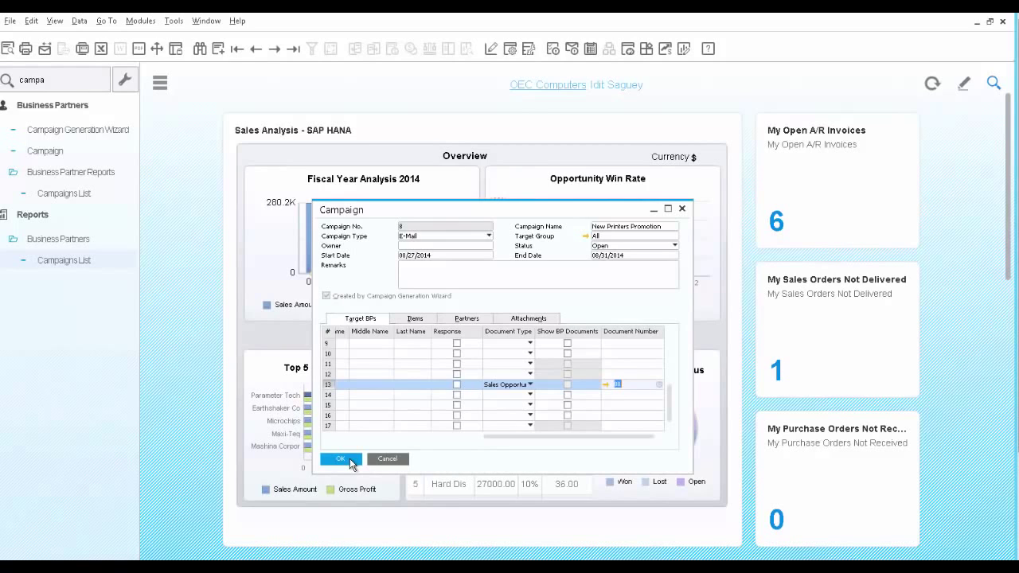
{"action": "left_click", "coordinate": [81, 266]}
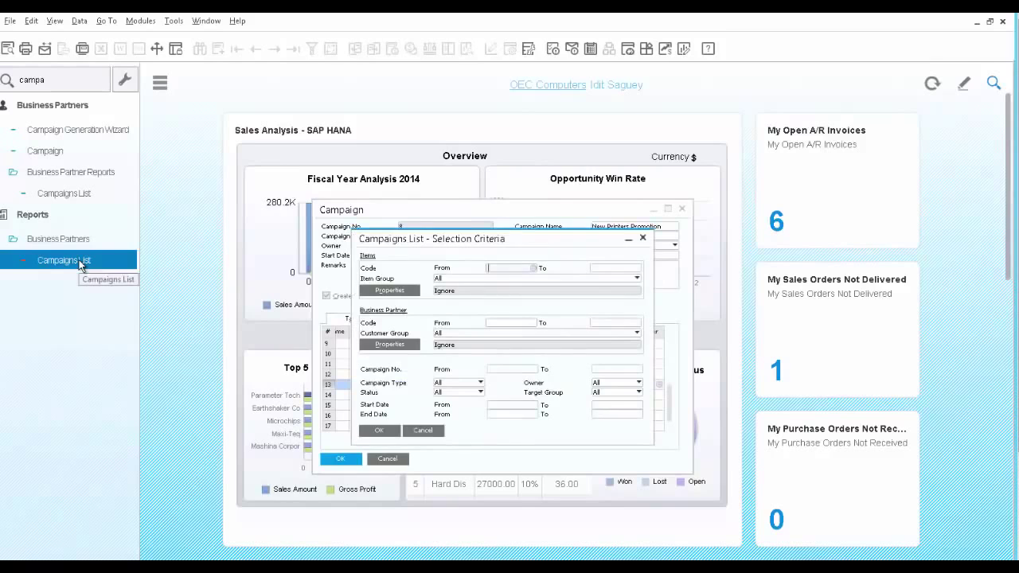
{"action": "left_click", "coordinate": [385, 433]}
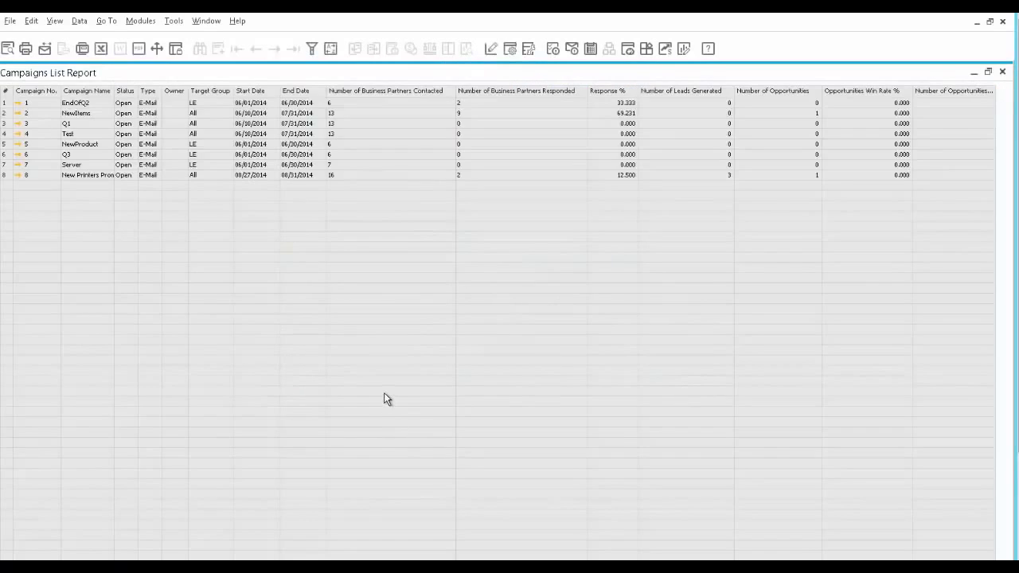